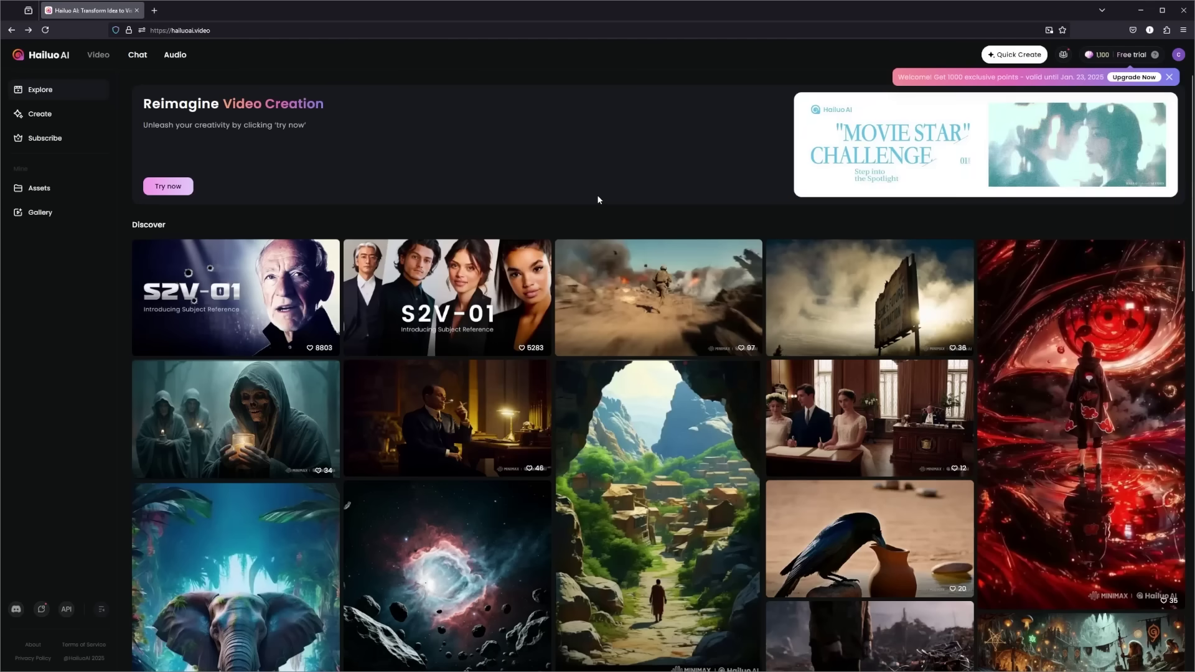
Scroll through the Discover gallery to find the young man's face clip
scroll(551, 193, "down", 1)
scroll(314, 200, "up", 1)
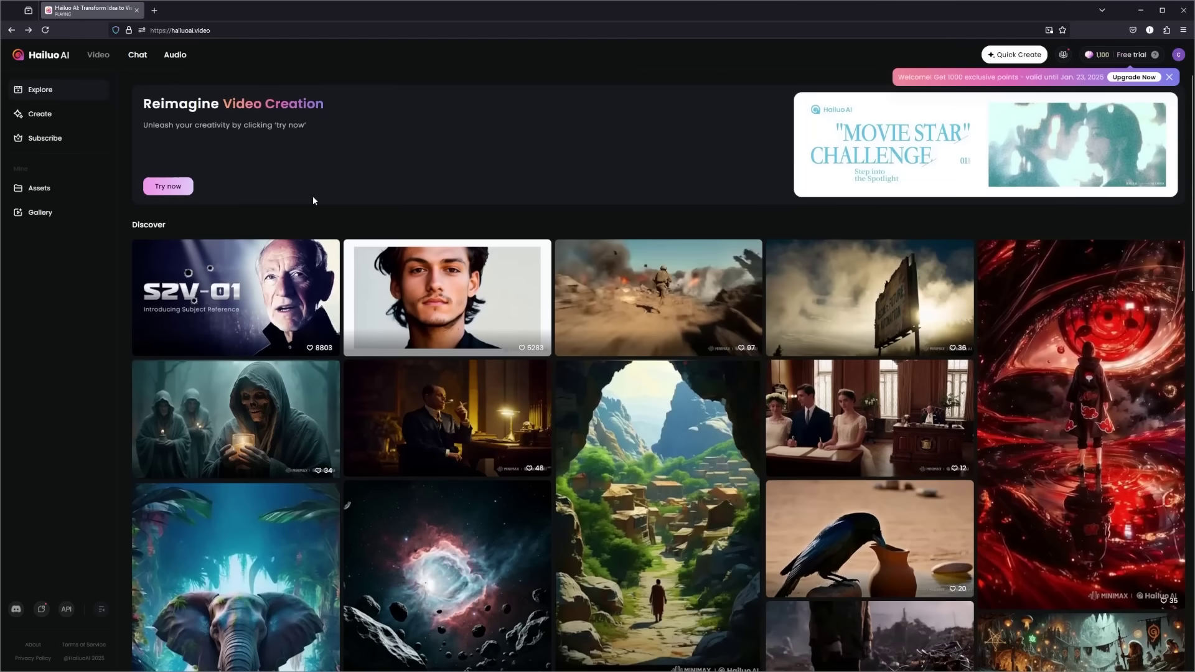
mouse_move(249, 271)
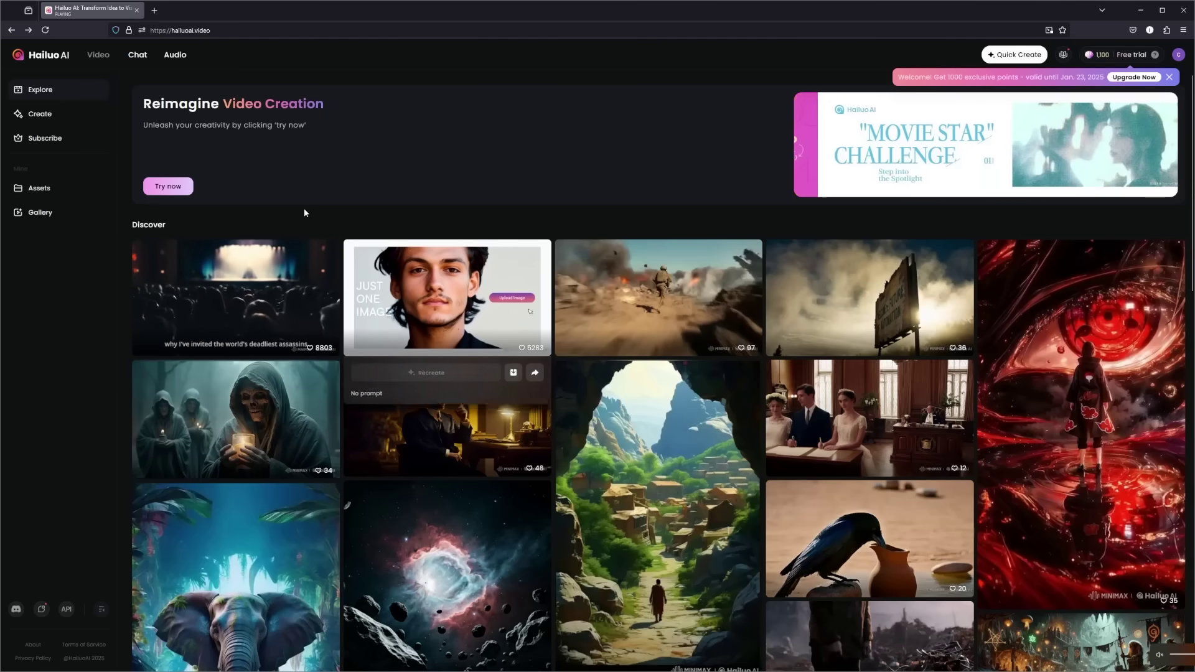
Watch the young man's face clip, then go back to the Explore gallery
left_click(480, 277)
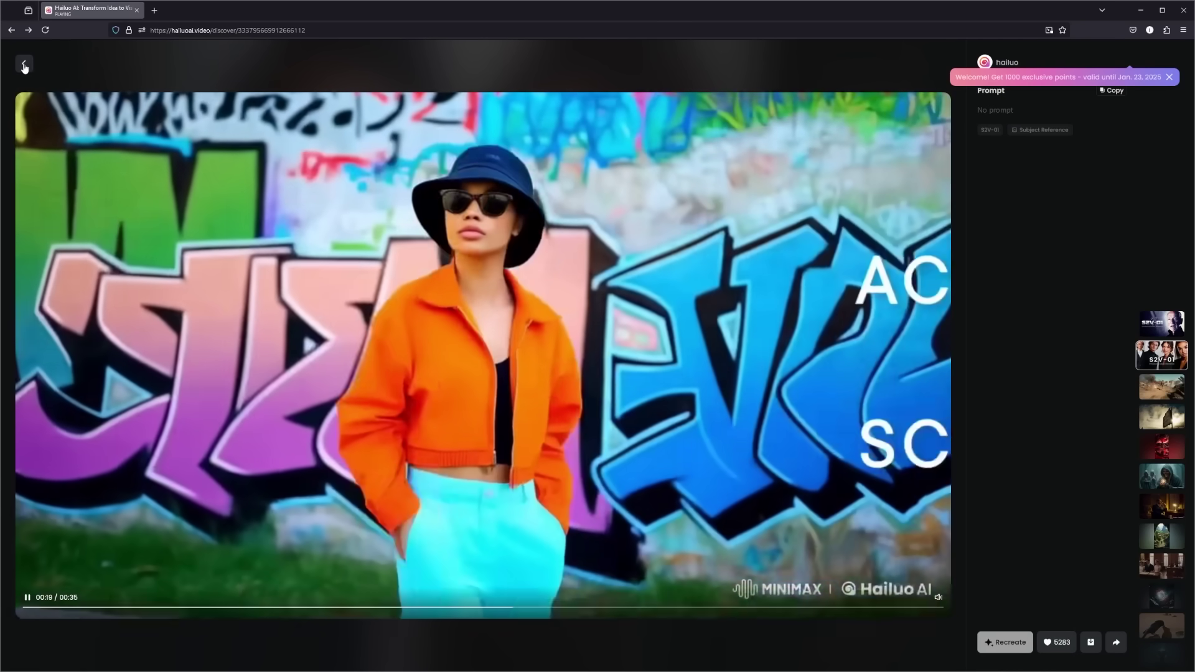
left_click(24, 65)
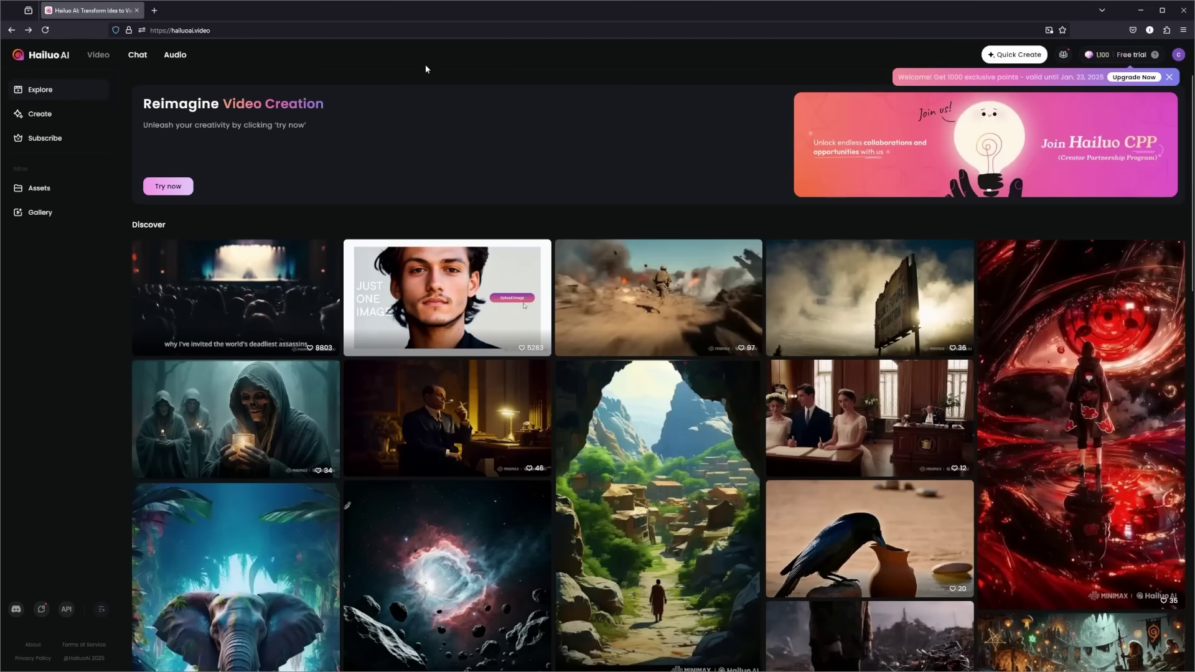
Check the Free trial subscription plans, then go to the Text to Video Create page
left_click(1132, 55)
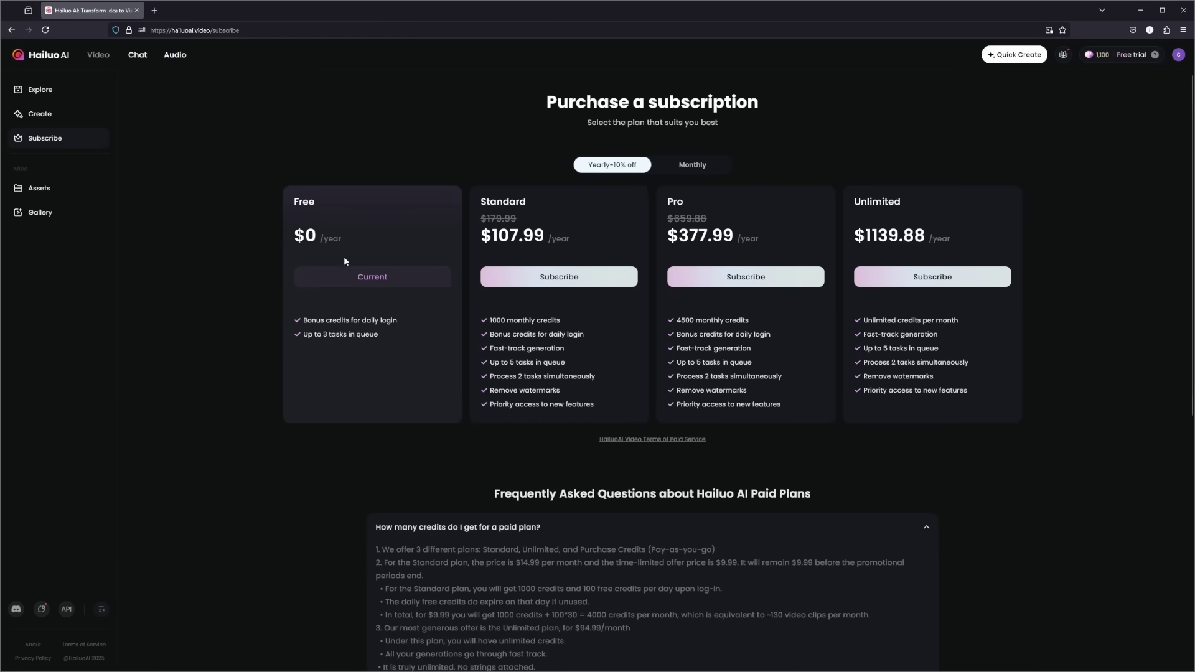
left_click(40, 114)
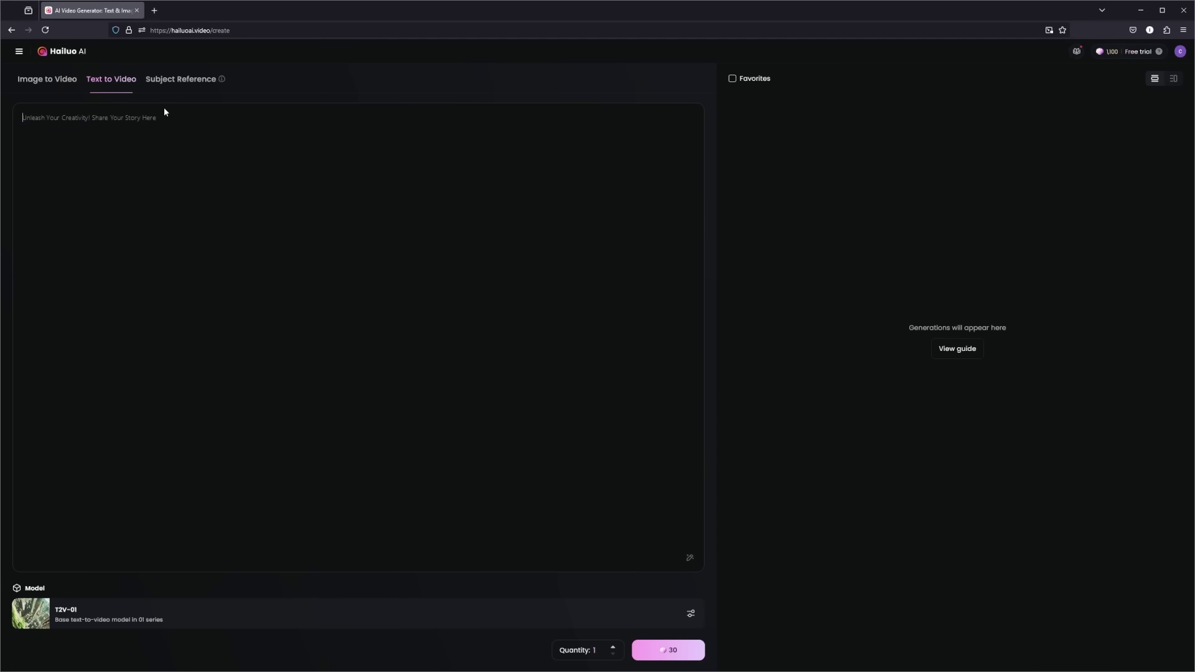
Generate a T2V-01 video from the pasted futuristic city skyline at sunset prompt
type("A futuristic city skyline at sunset, with flying cars weaving through skyscrapers")
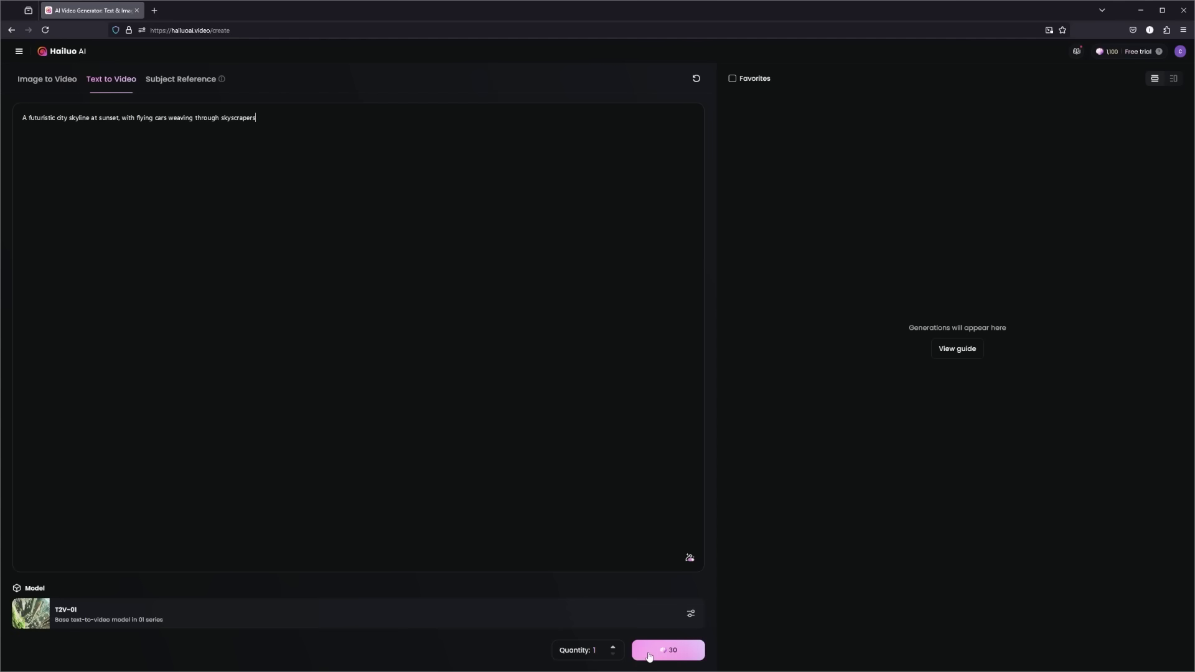
left_click(646, 650)
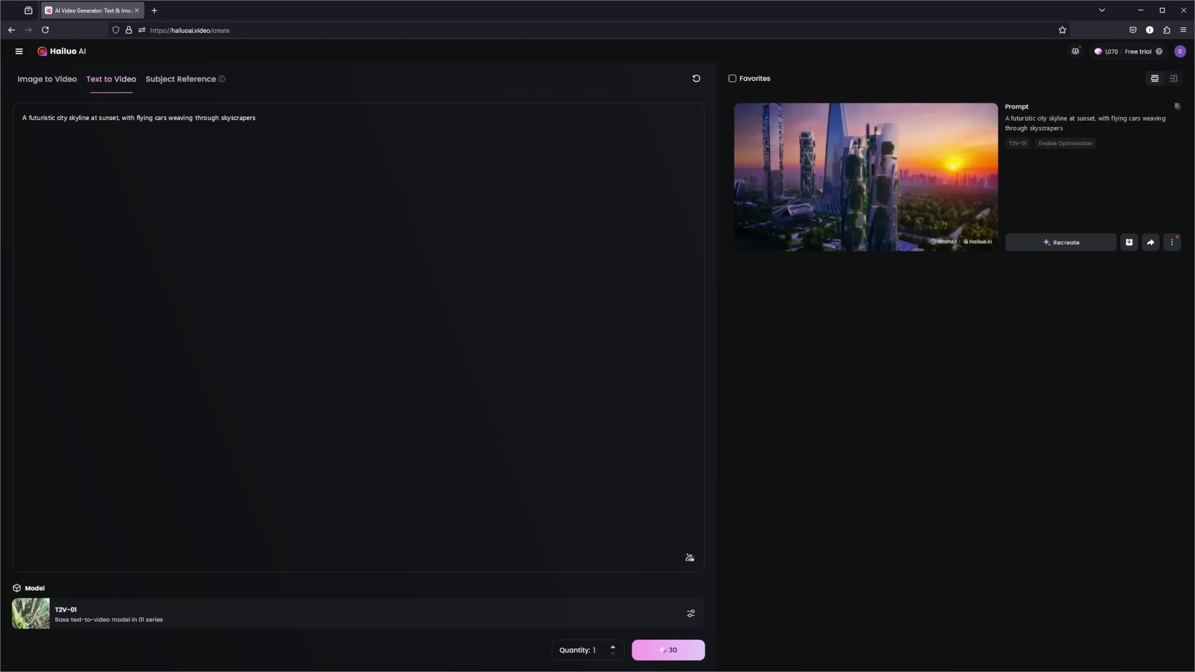
Watch the finished city skyline clip full-size and return to the Create page
left_click(909, 174)
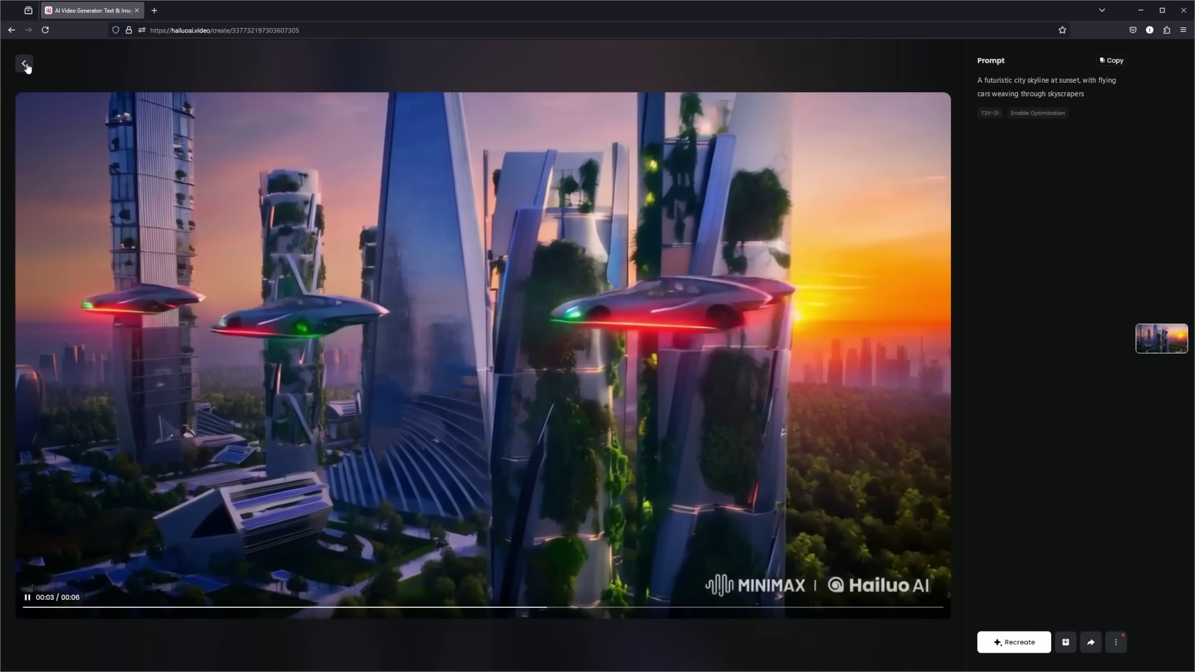
left_click(24, 63)
In Image to Video, delete the old city prompt and paste the Spider-Man rooftop picture as start image
left_click(37, 82)
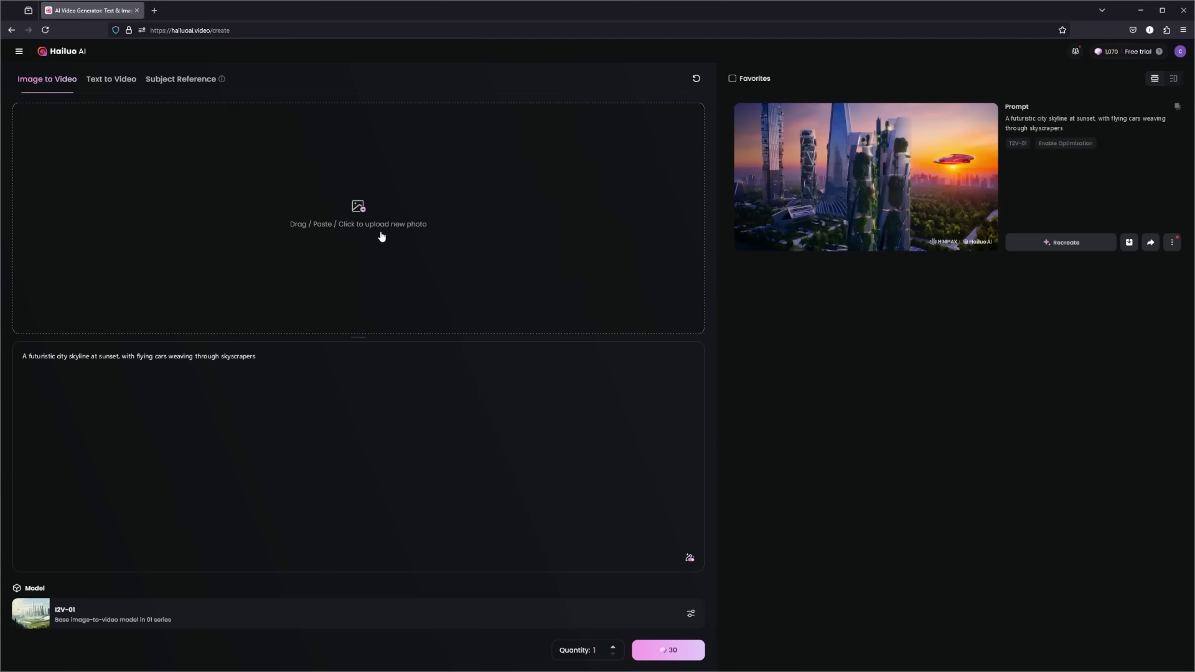
left_click_drag(257, 356, 3, 351)
key("BackSpace")
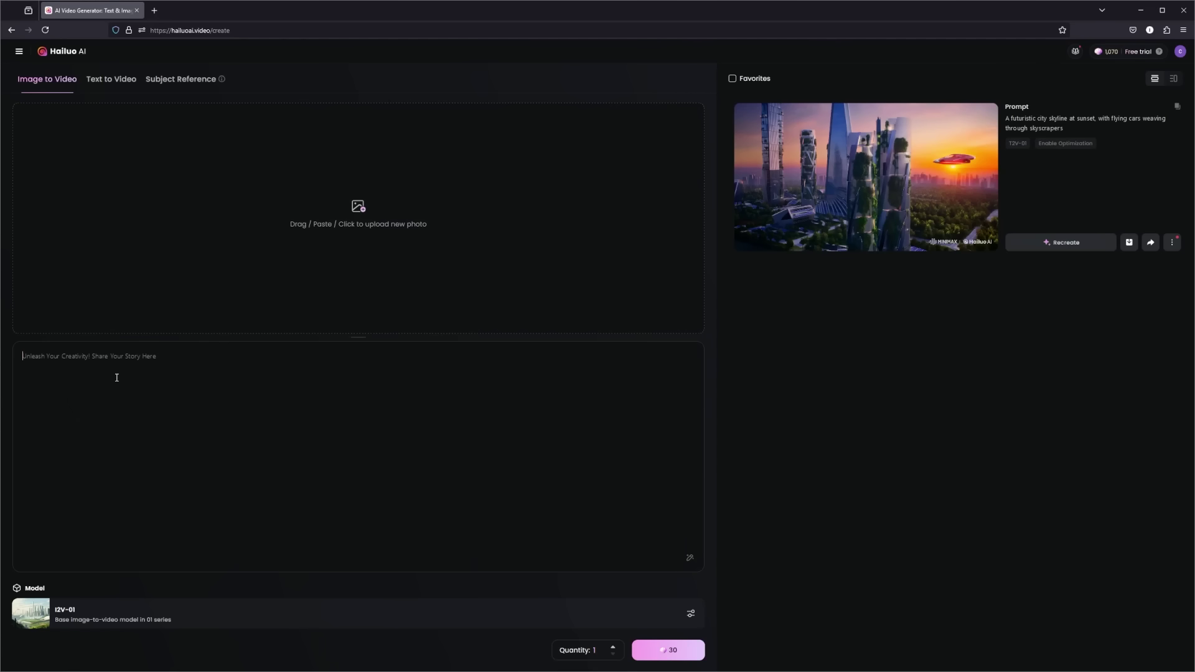
key("ctrl+v")
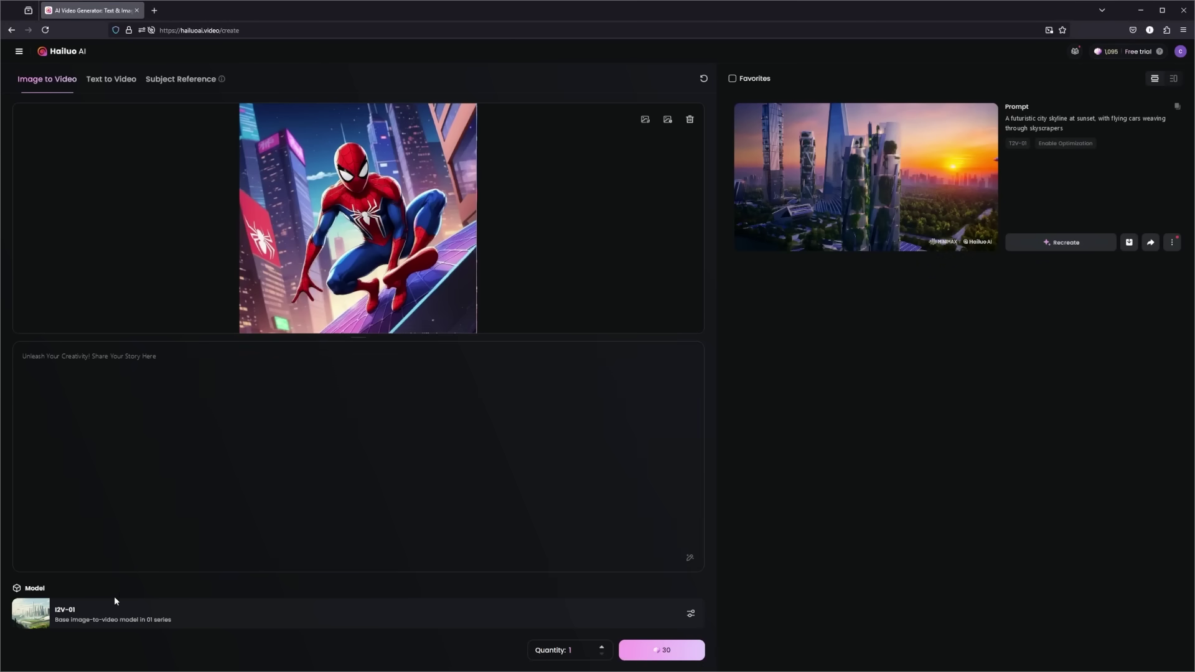
Generate the Spider-Man rooftop clip with the I2V-01-live model and view it full-size
left_click(92, 608)
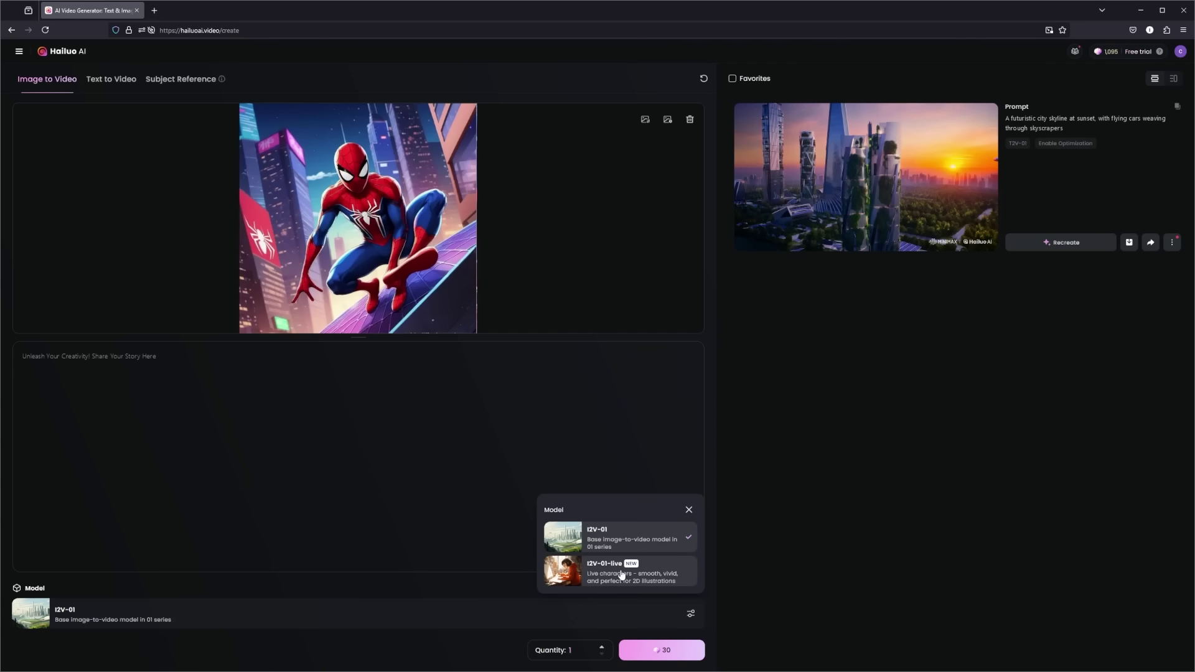
left_click(674, 581)
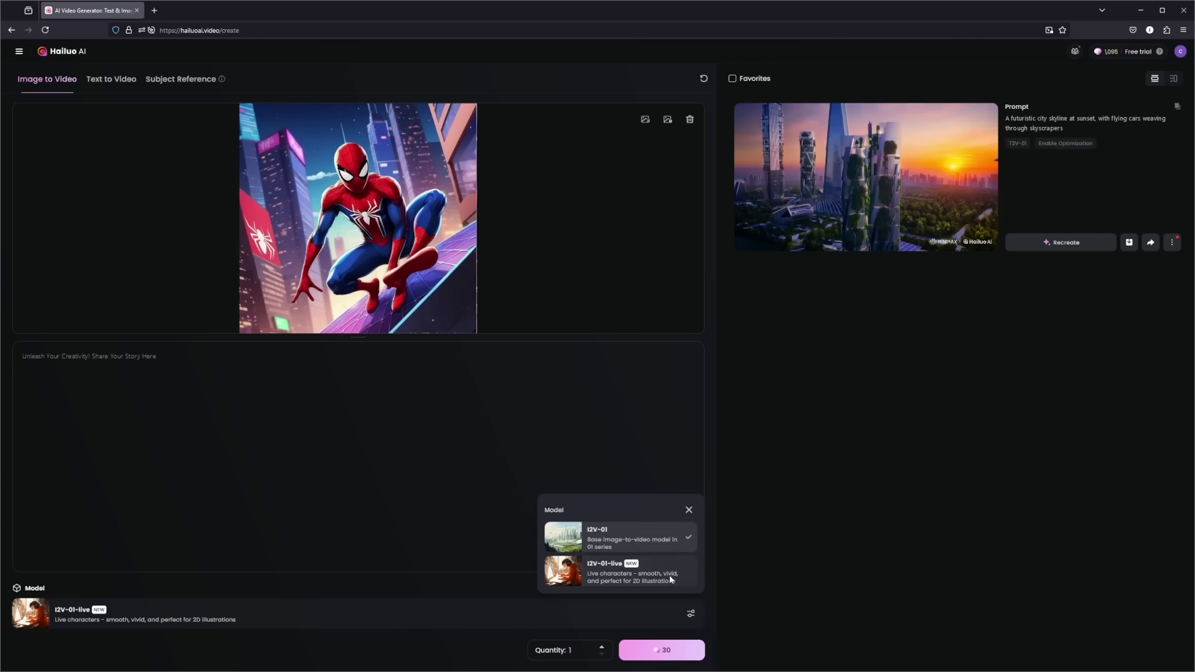
type("spider-man waiting on the roof top")
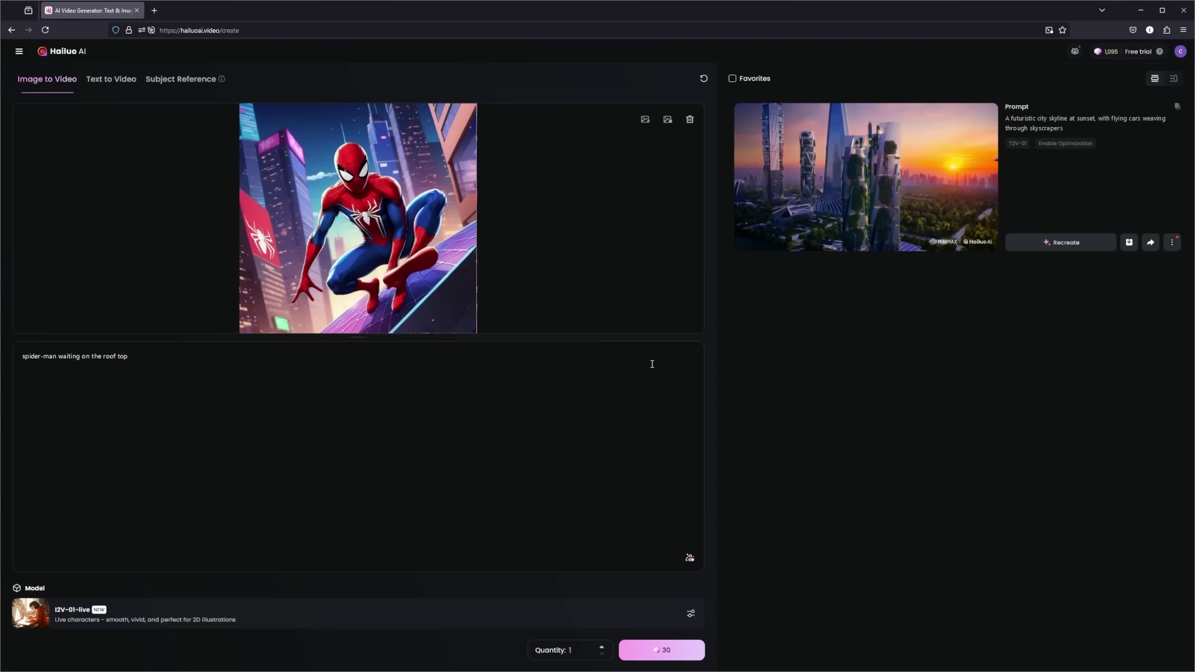
left_click(647, 655)
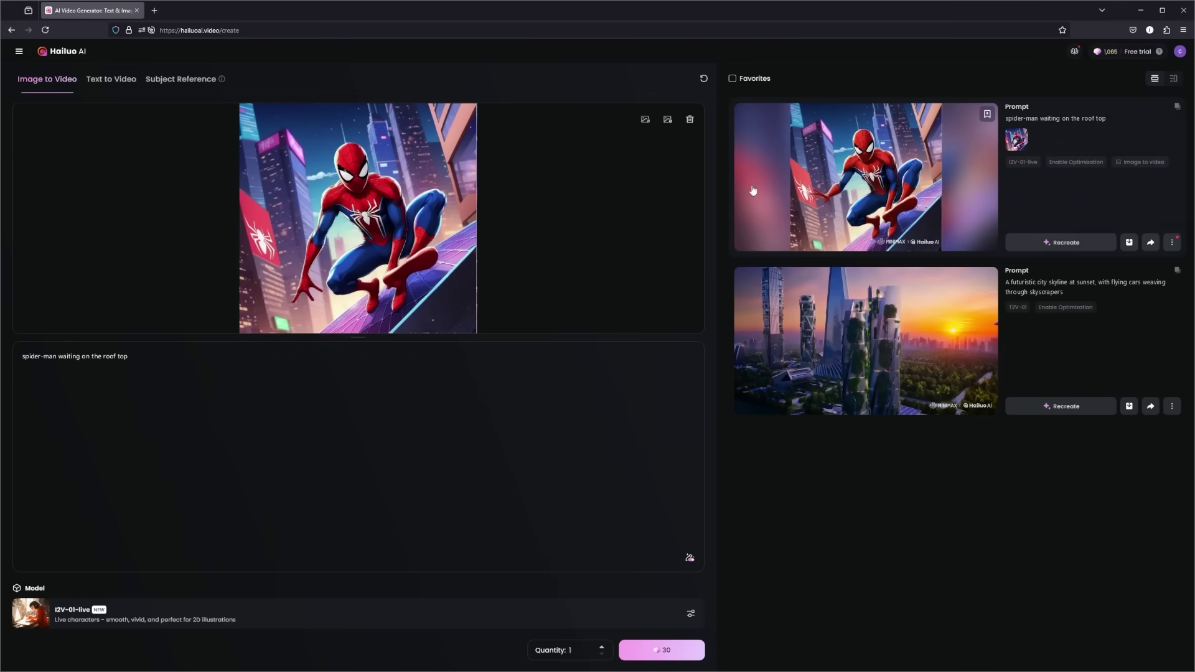
left_click(828, 182)
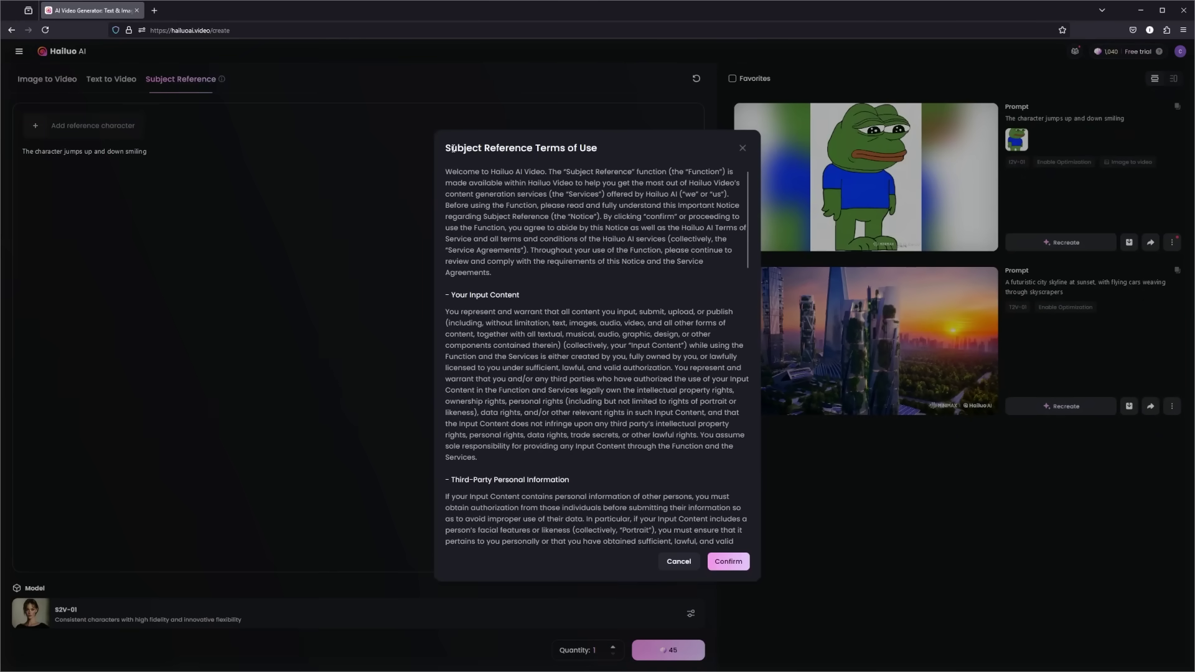
Read through the Subject Reference Terms of Use notice
left_click_drag(445, 154, 607, 156)
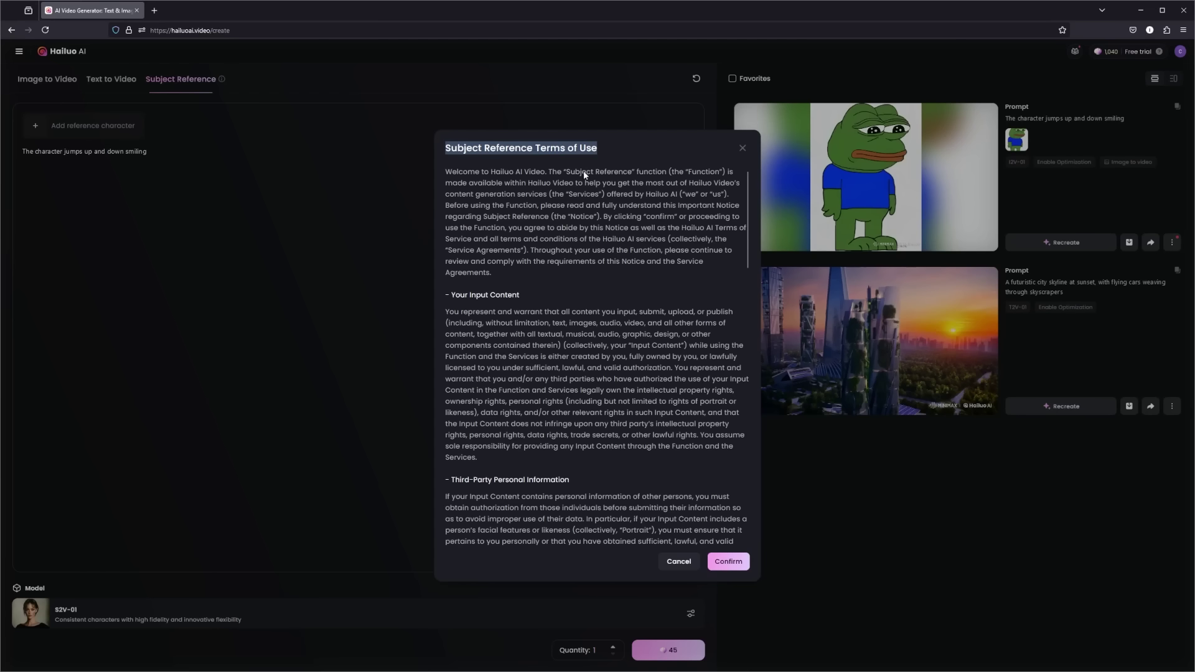
scroll(586, 336, "down", 3)
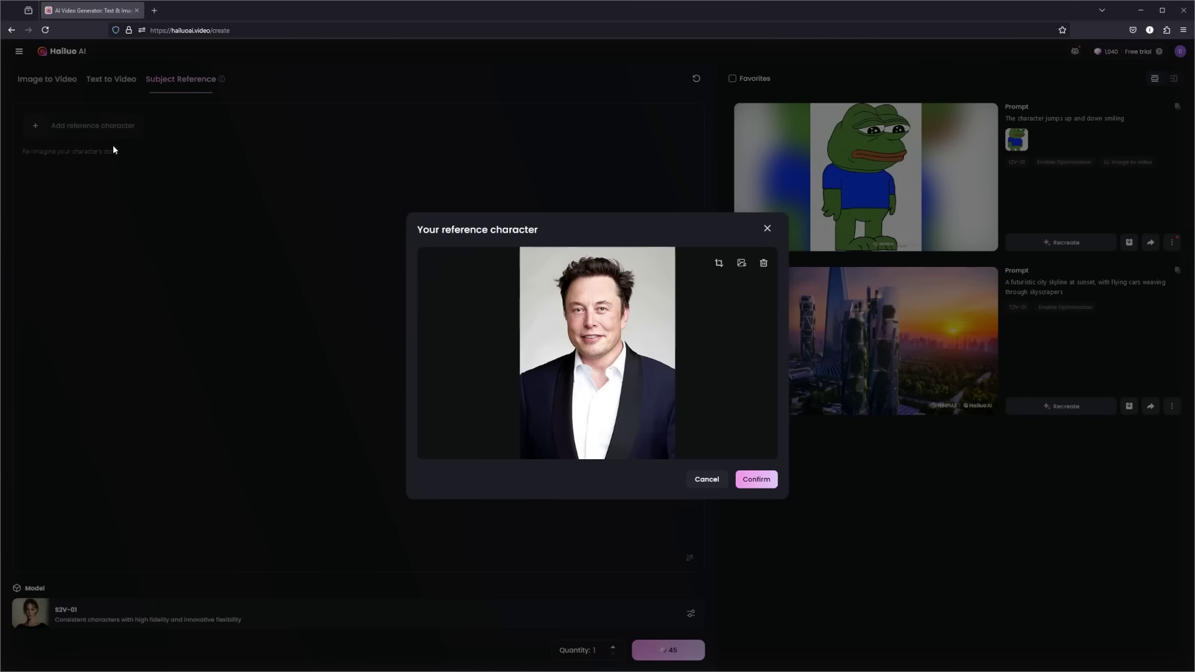
Confirm the man-in-suit portrait as the reference character
left_click(748, 485)
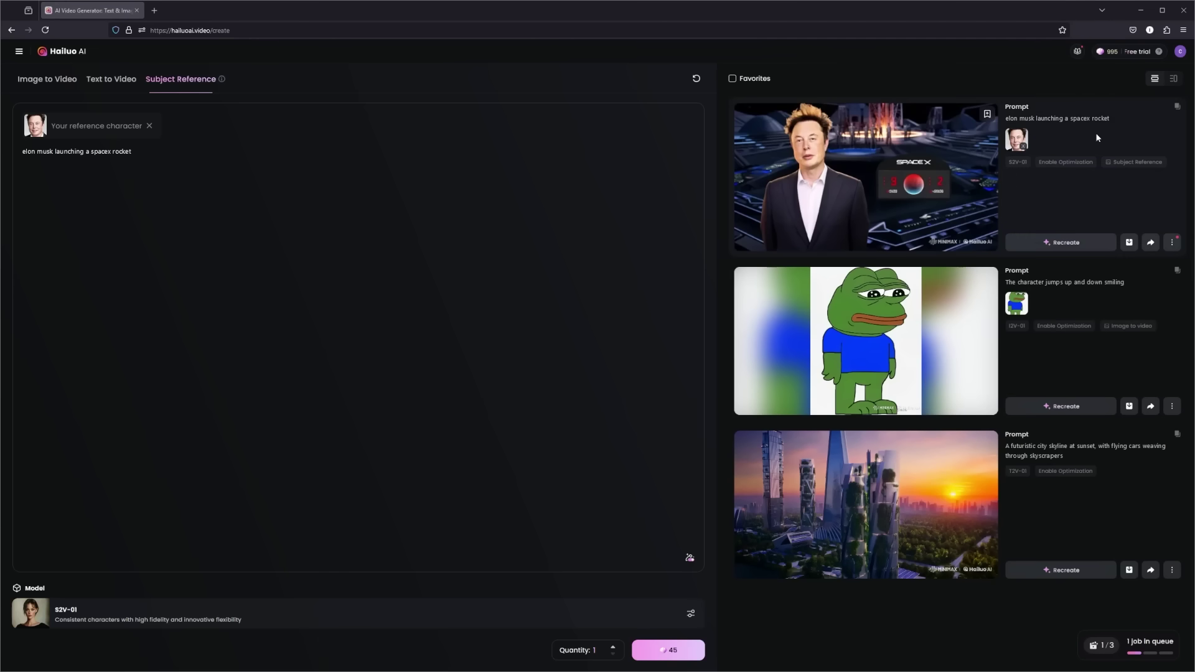
Watch the Elon Musk rocket-launch clip full-size, pausing and resuming it, then return to Create
left_click(927, 148)
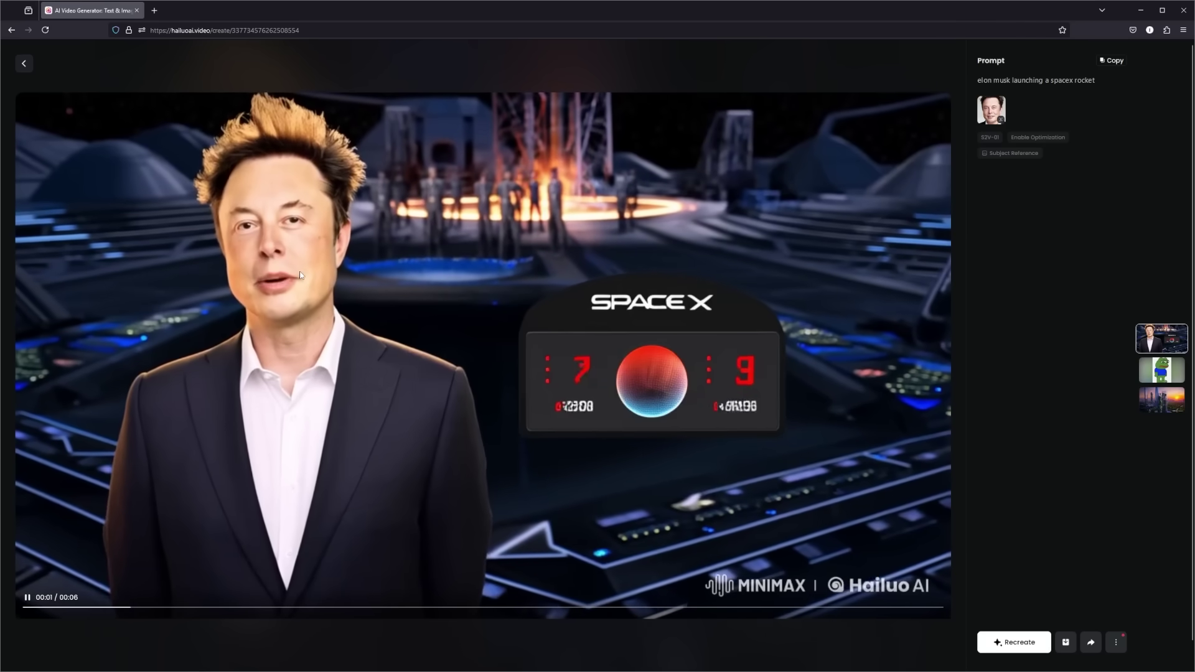
left_click(311, 276)
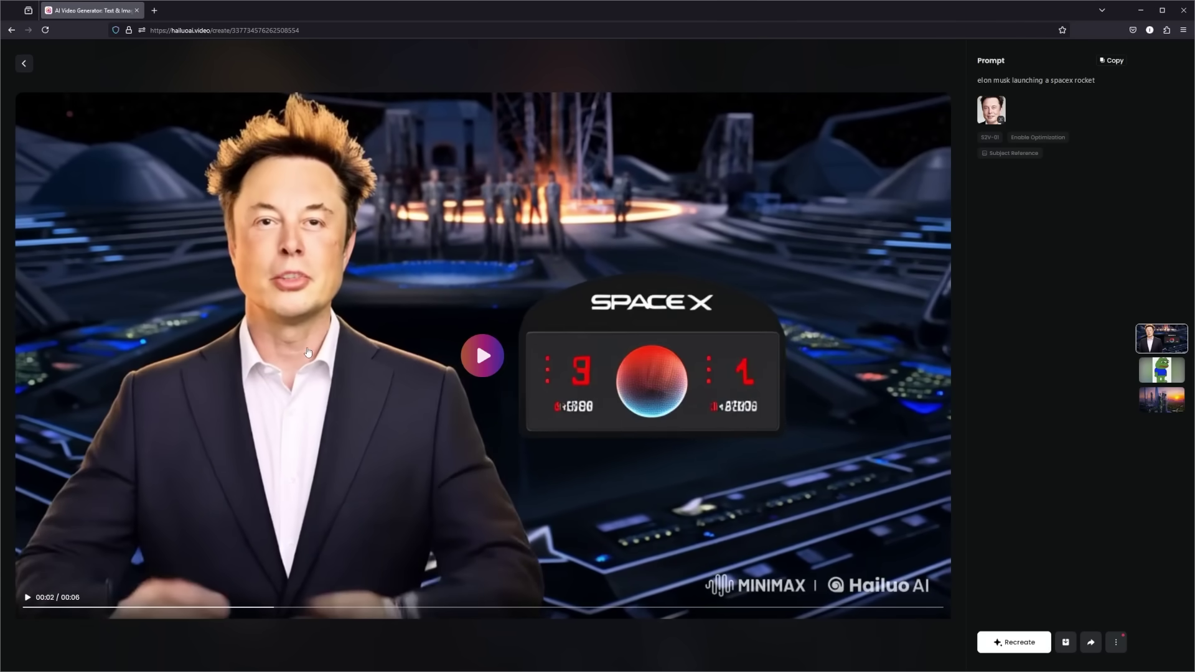
left_click(307, 352)
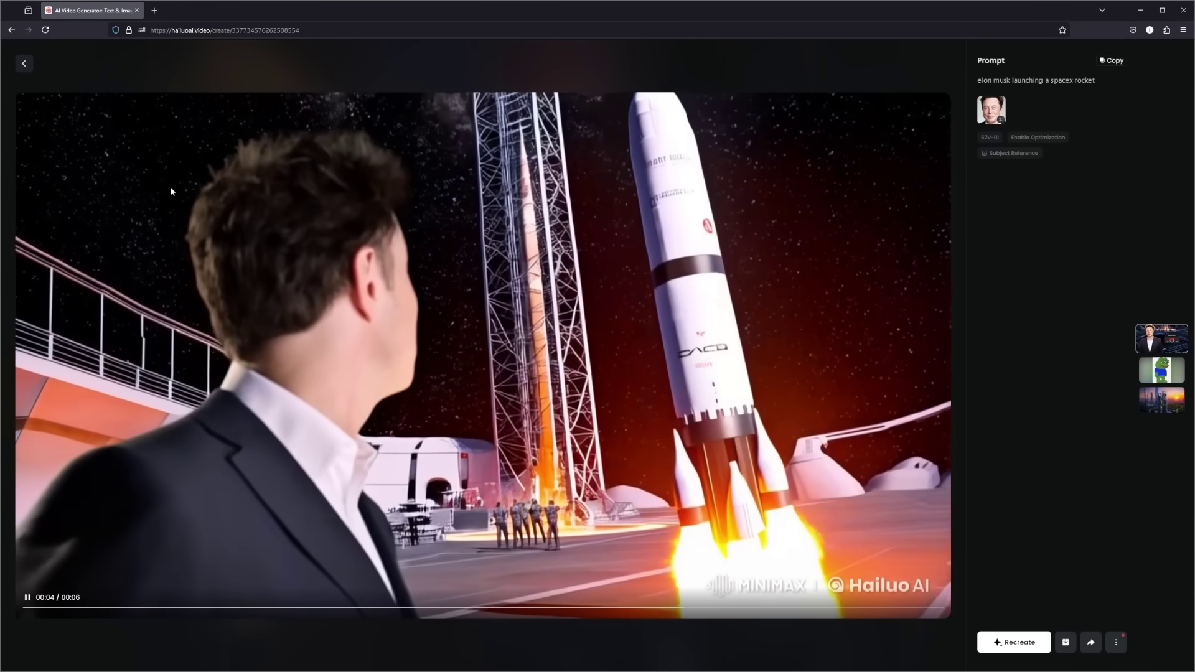
left_click(24, 63)
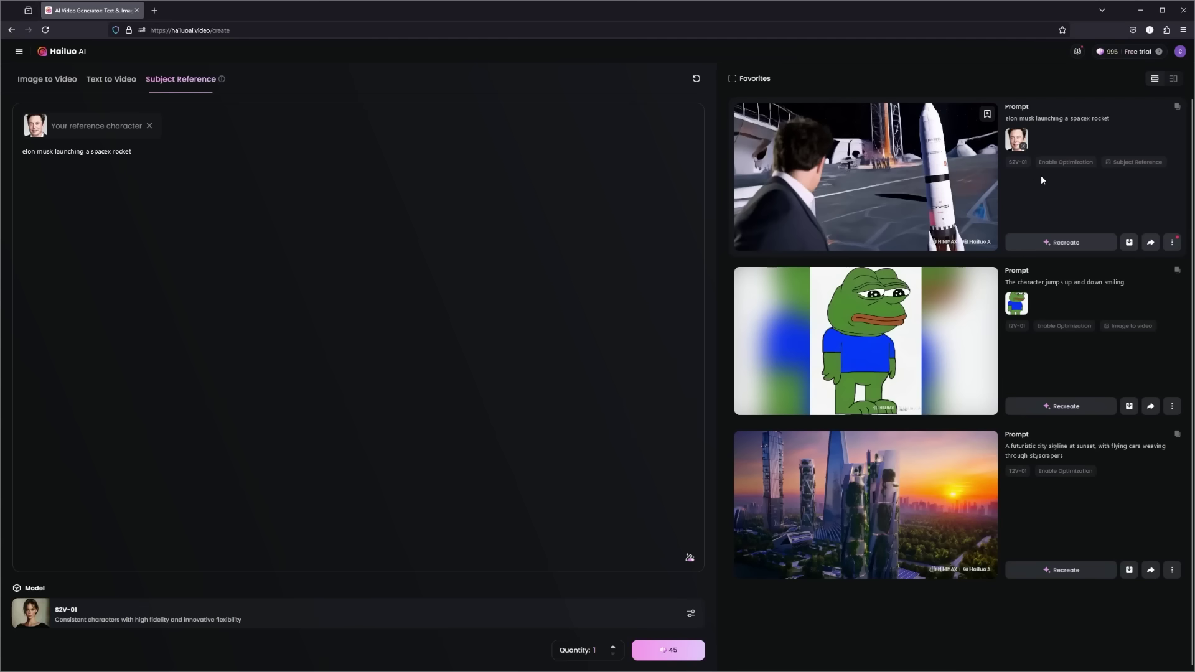
left_click(20, 52)
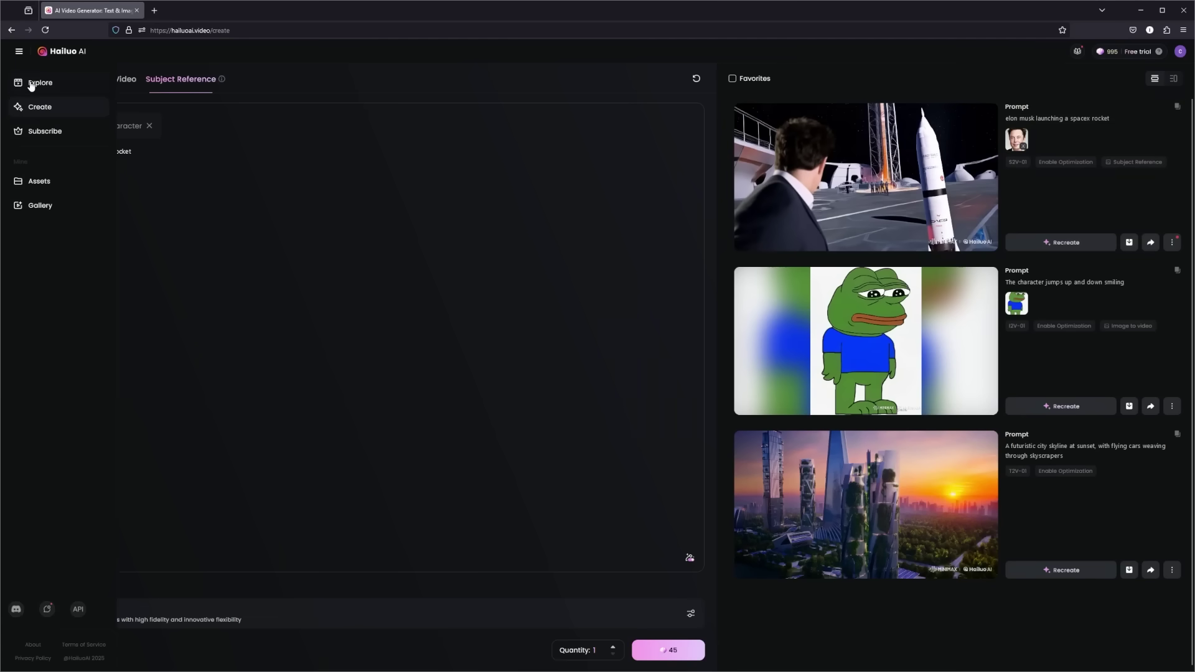
left_click(31, 87)
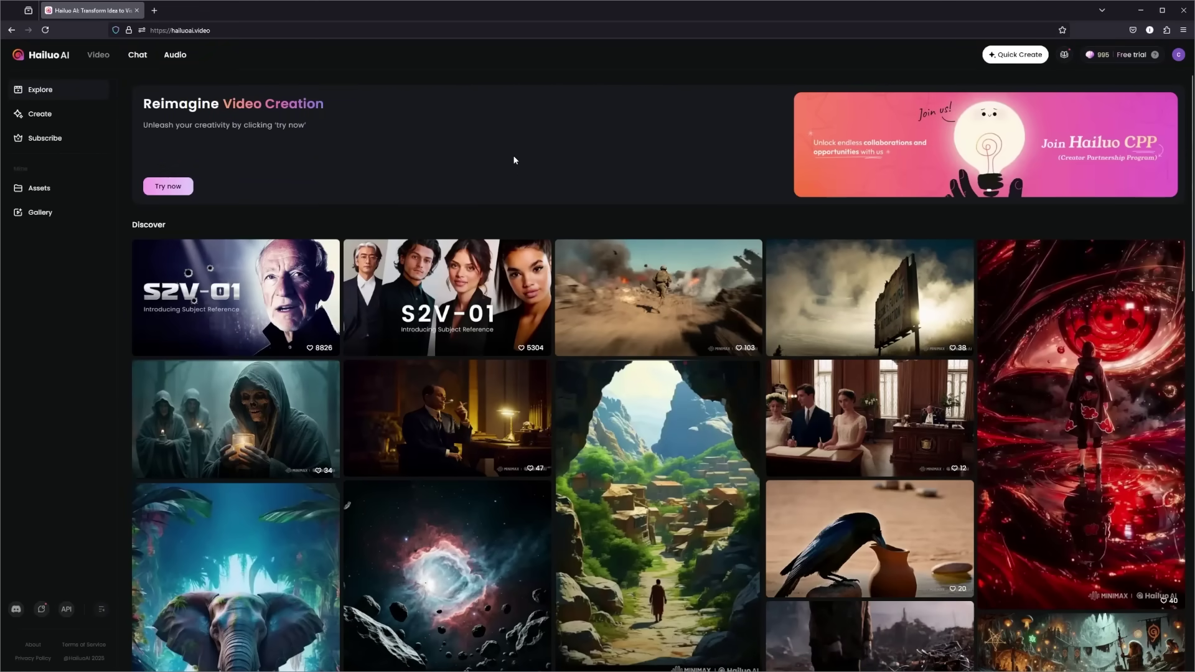
scroll(500, 155, "down", 3)
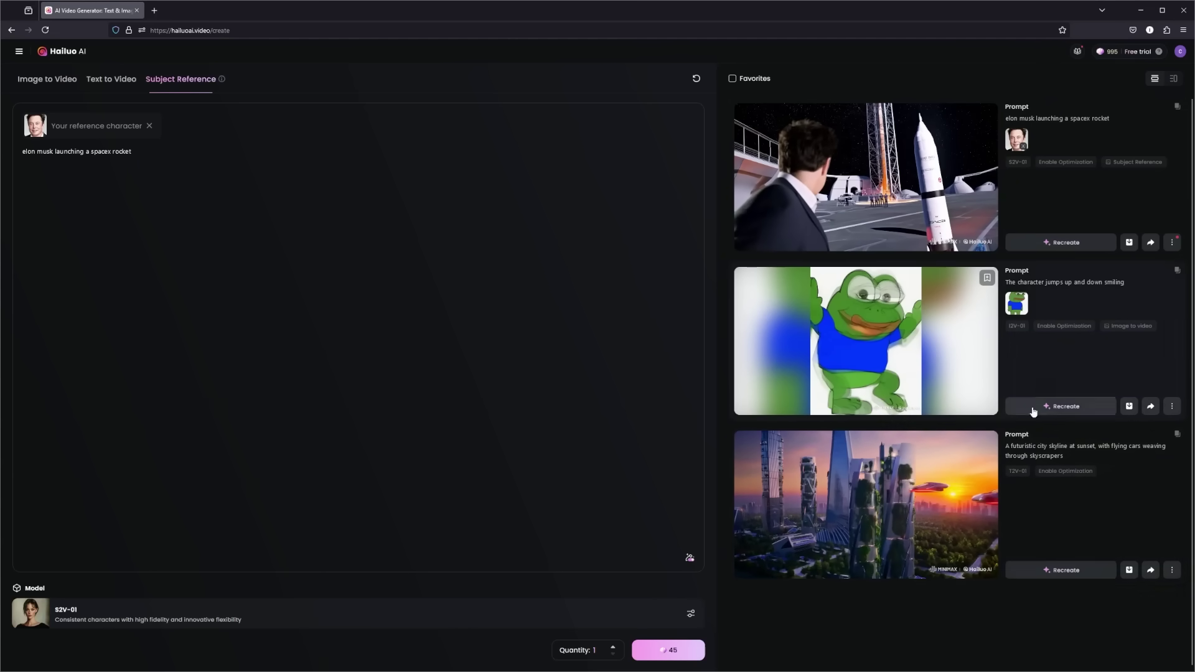
Go to the Explore gallery from the hamburger menu and scroll through the Discover videos
left_click(19, 52)
left_click(40, 83)
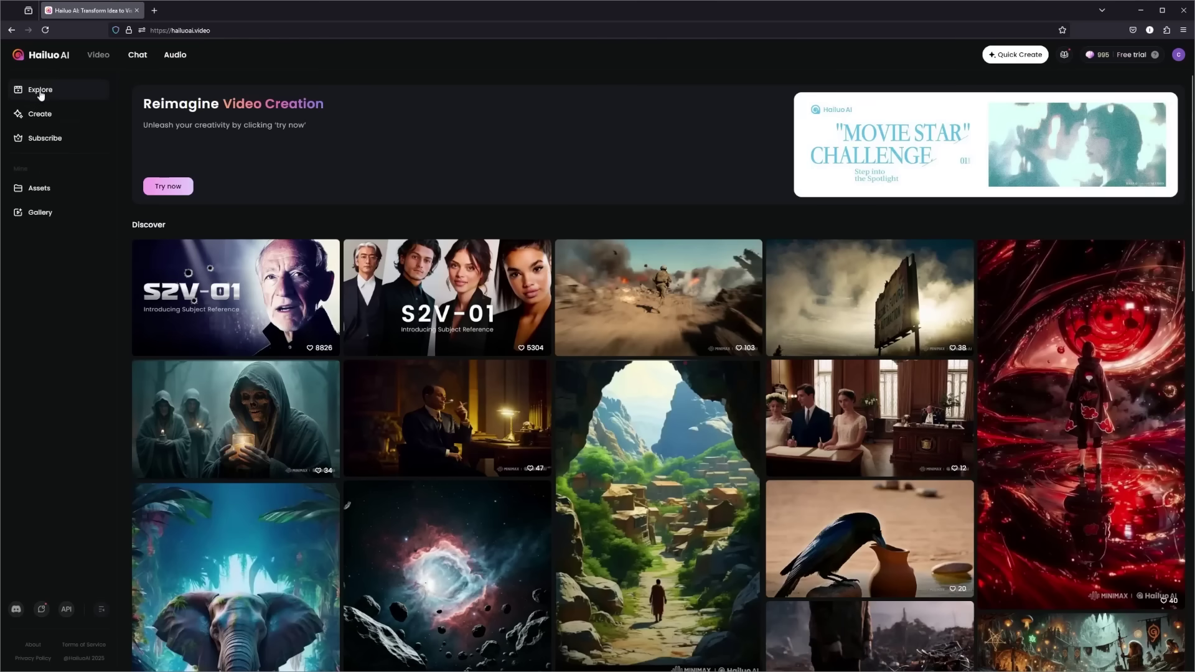
scroll(199, 294, "down", 2)
scroll(199, 294, "down", 3)
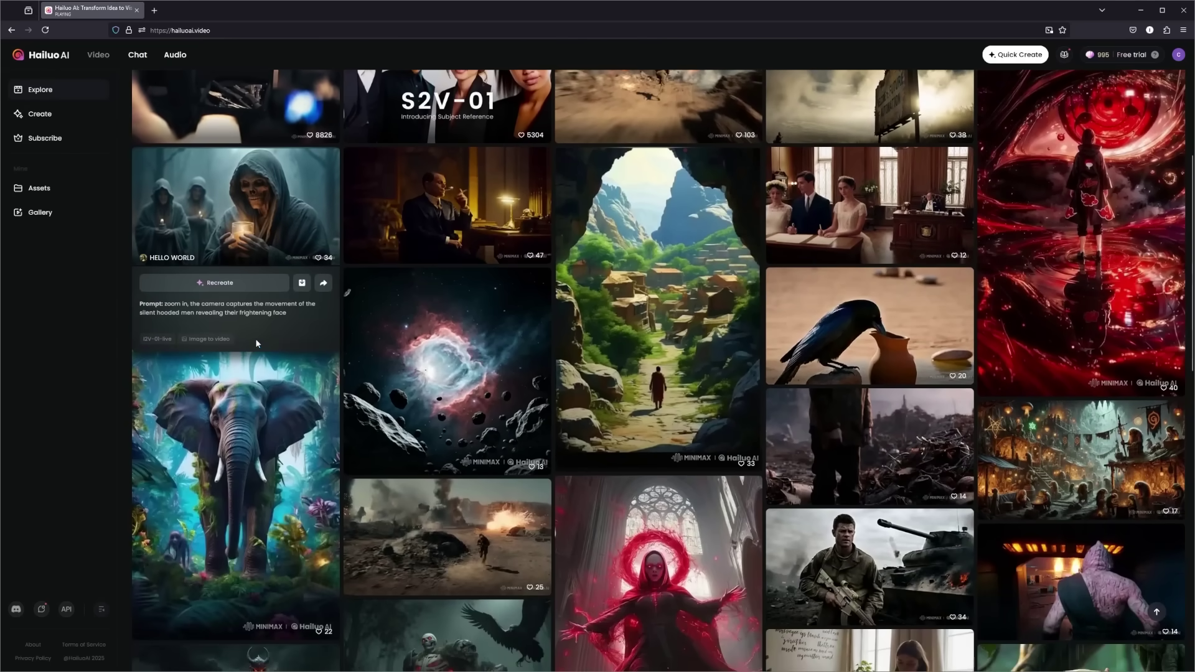
scroll(416, 362, "down", 1)
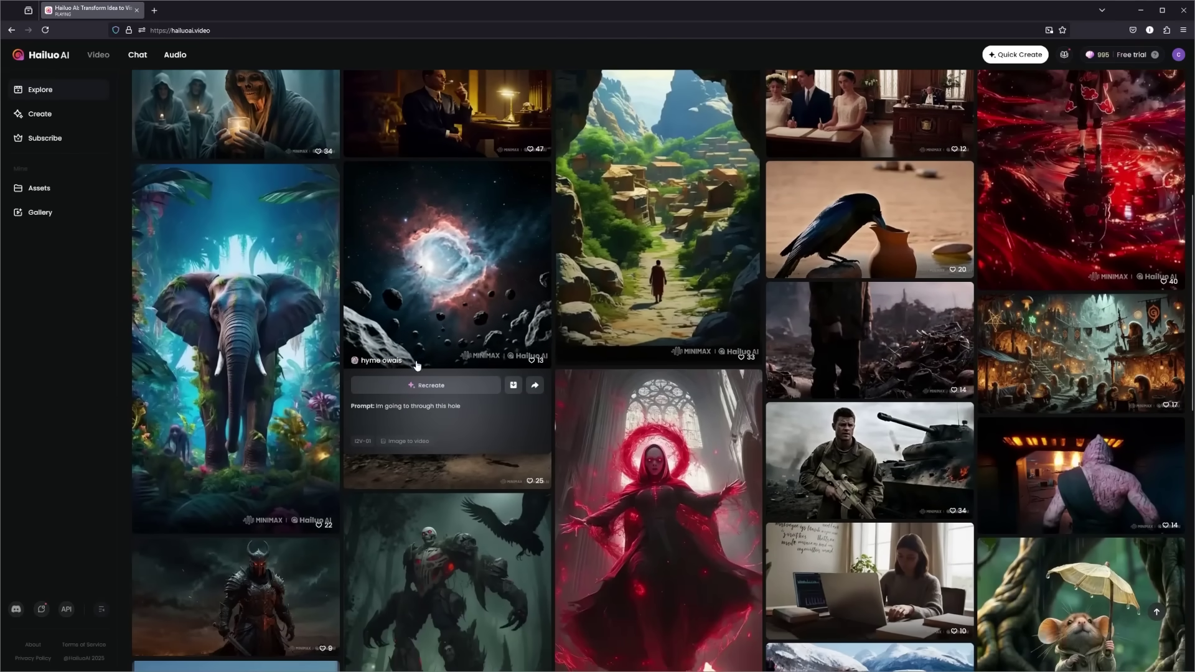
Return to the first tab's Assets page and reopen Explore from the sidebar
mouse_move(1042, 364)
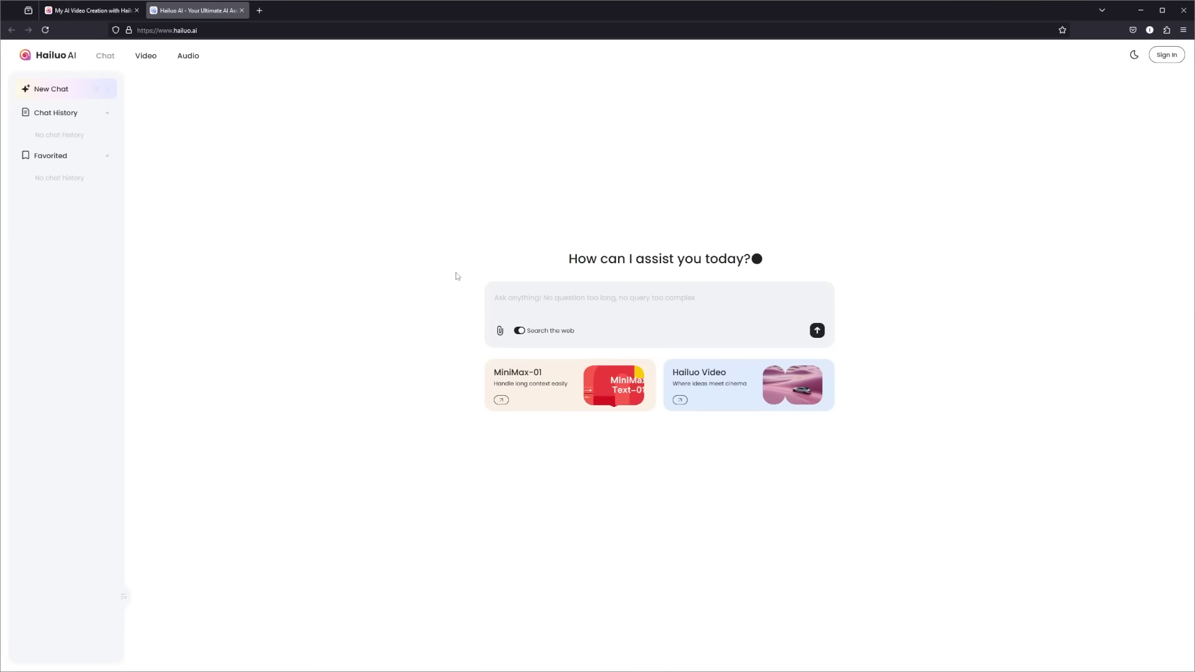
left_click(81, 10)
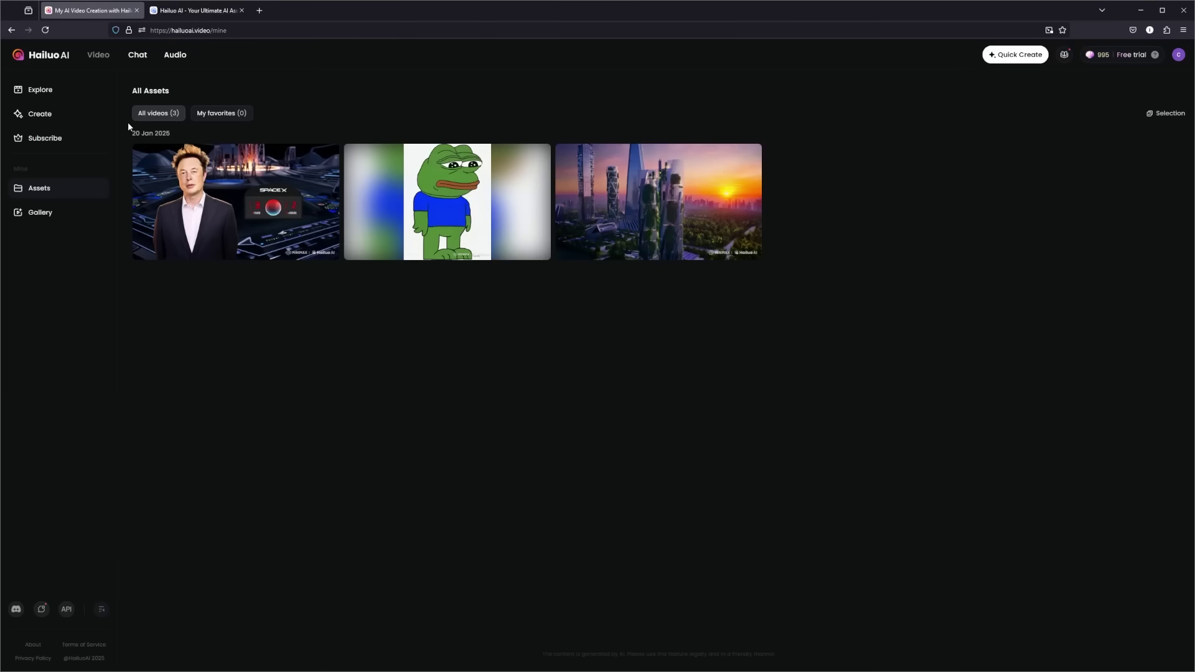
left_click(30, 91)
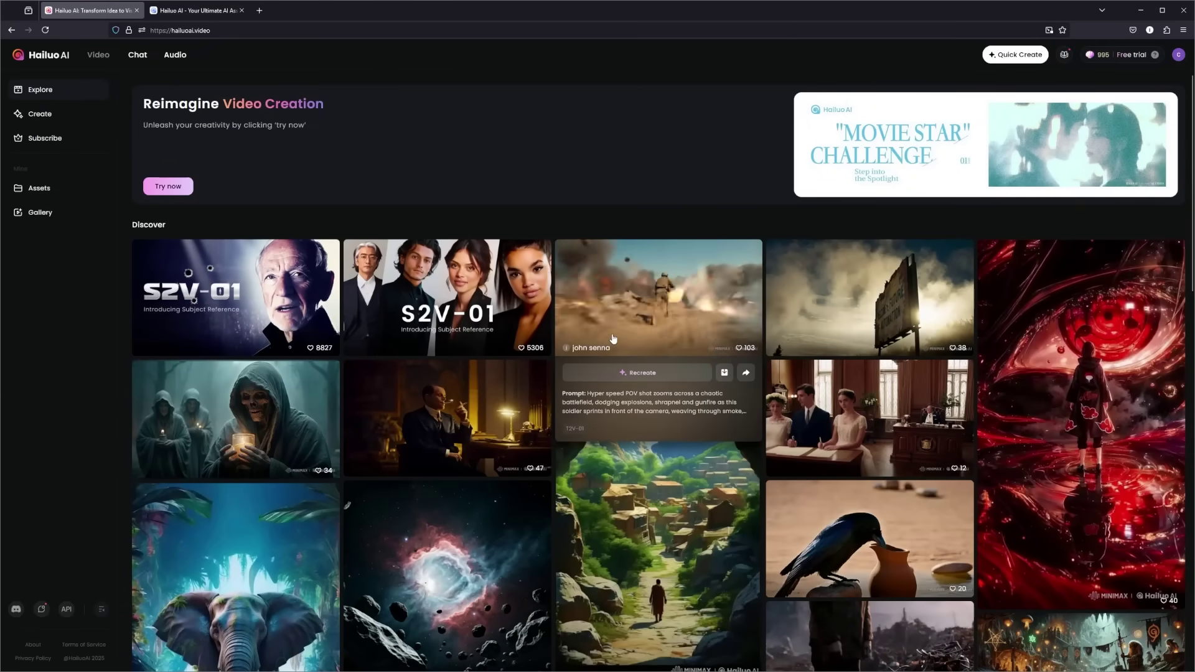
Scroll down the Discover grid, previewing several community video clips
mouse_move(809, 386)
scroll(809, 386, "down", 1)
scroll(768, 360, "down", 3)
mouse_move(608, 323)
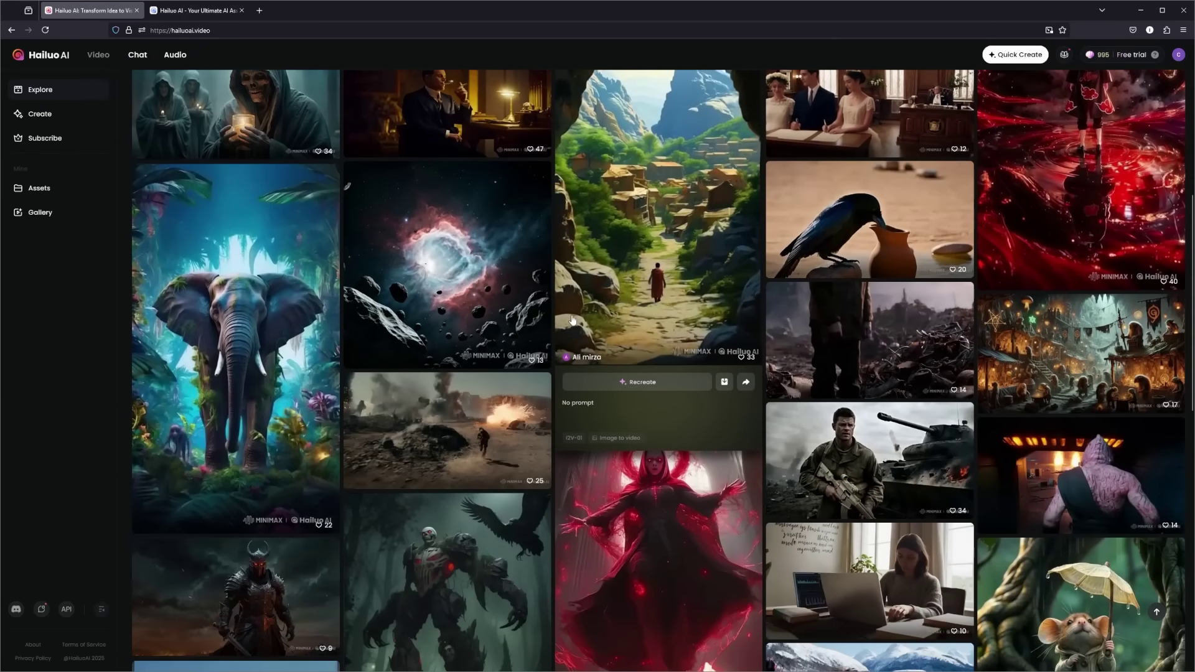
mouse_move(396, 311)
scroll(396, 312, "down", 2)
mouse_move(383, 454)
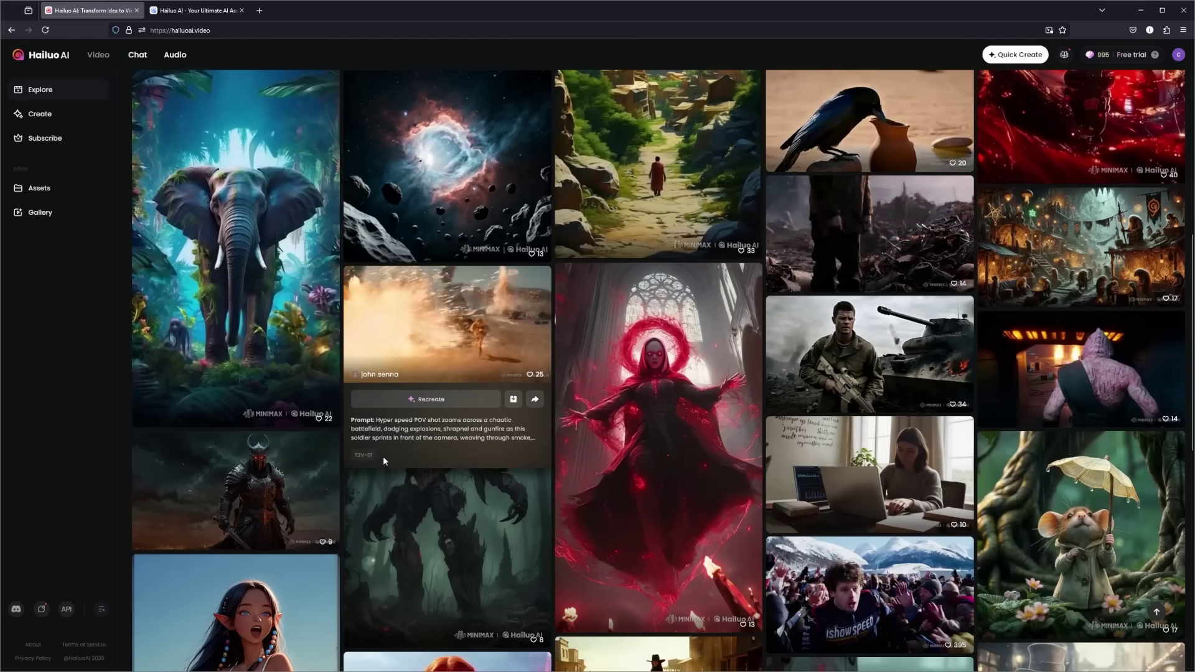
mouse_move(717, 405)
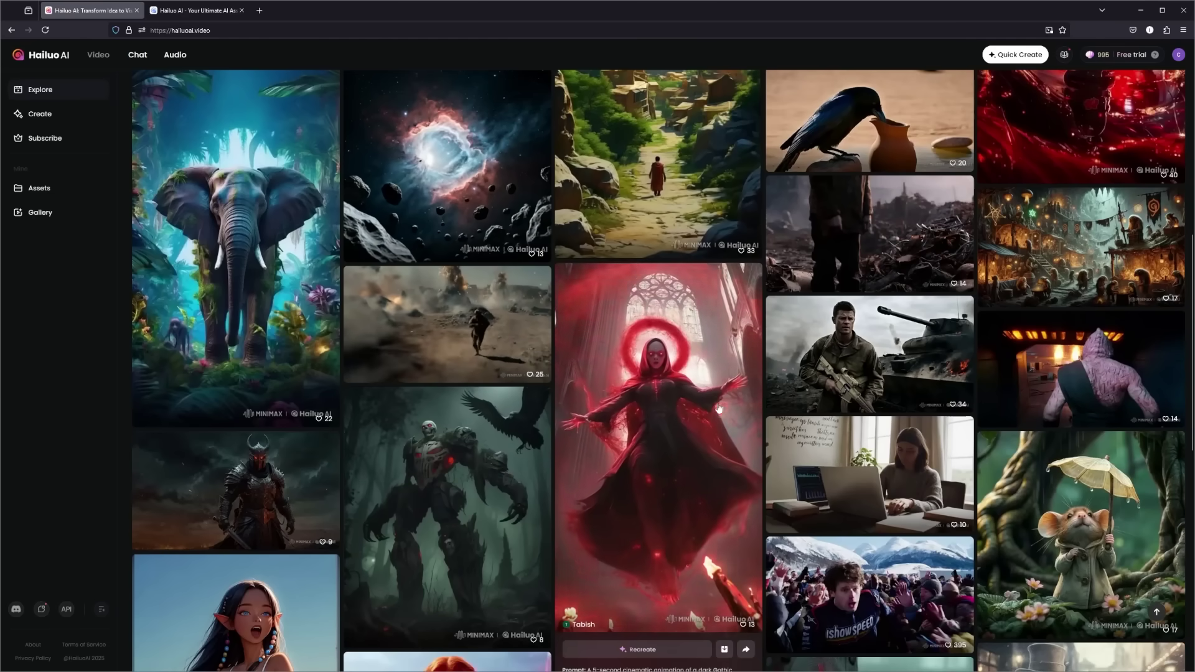
scroll(717, 405, "down", 2)
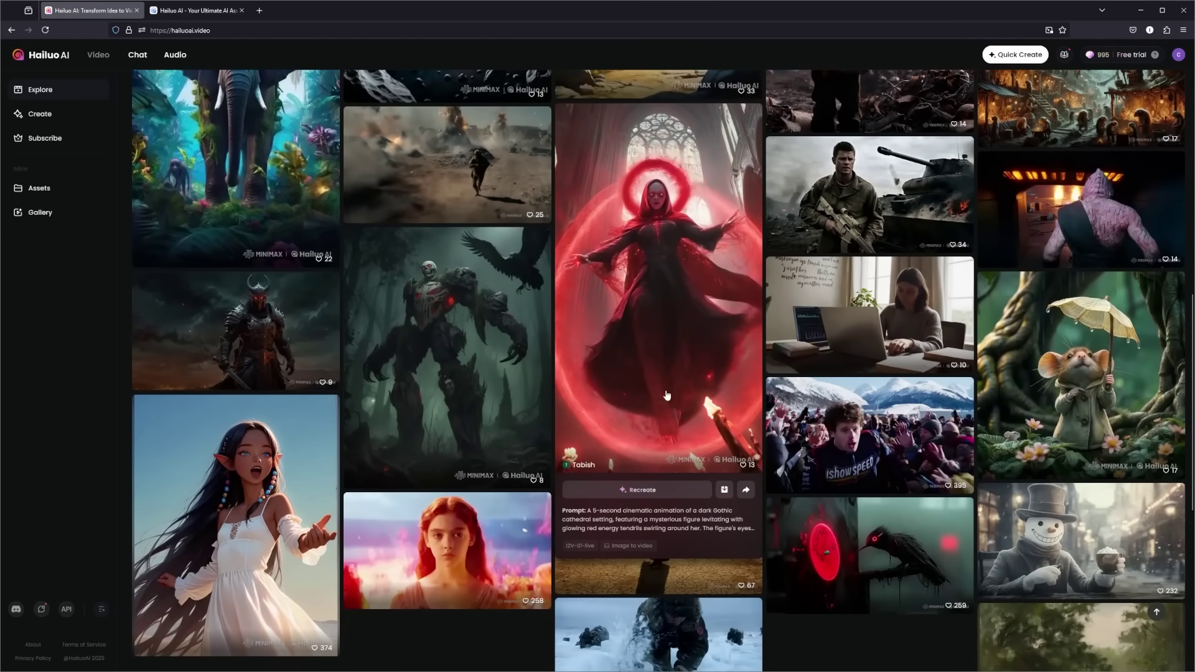
mouse_move(474, 334)
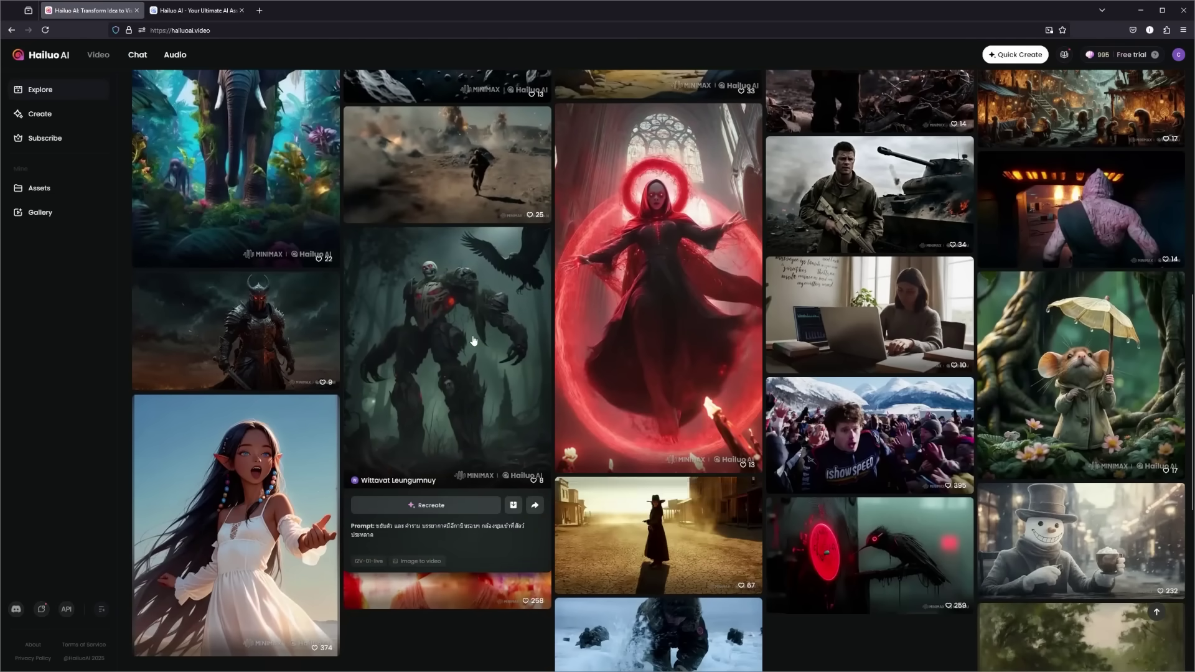
Open the Audio speech synthesis page in a new tab, then keep scrolling Explore in the first tab
mouse_move(206, 110)
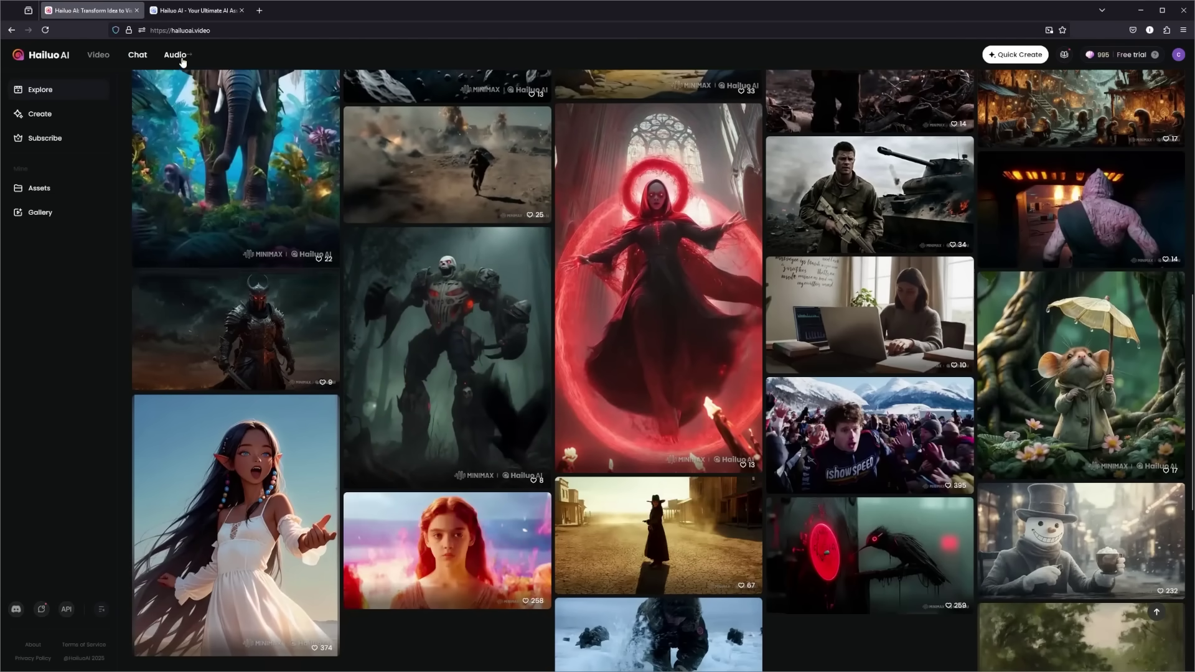
left_click(181, 58)
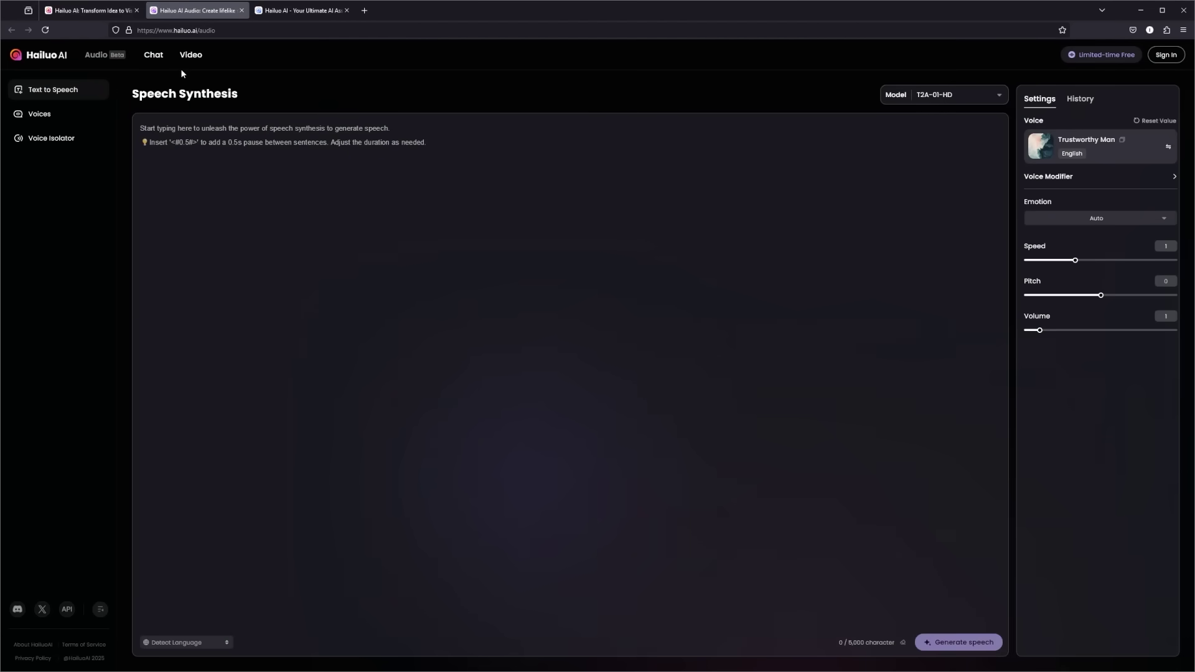
left_click(65, 11)
scroll(476, 265, "down", 3)
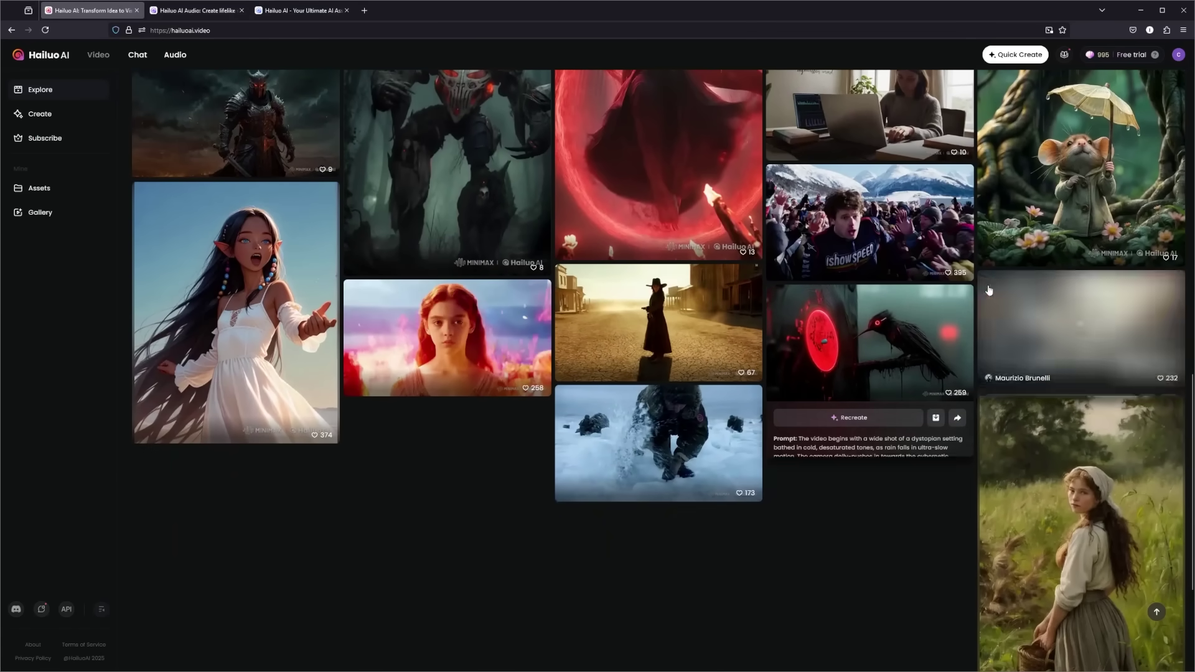
scroll(1017, 287, "down", 3)
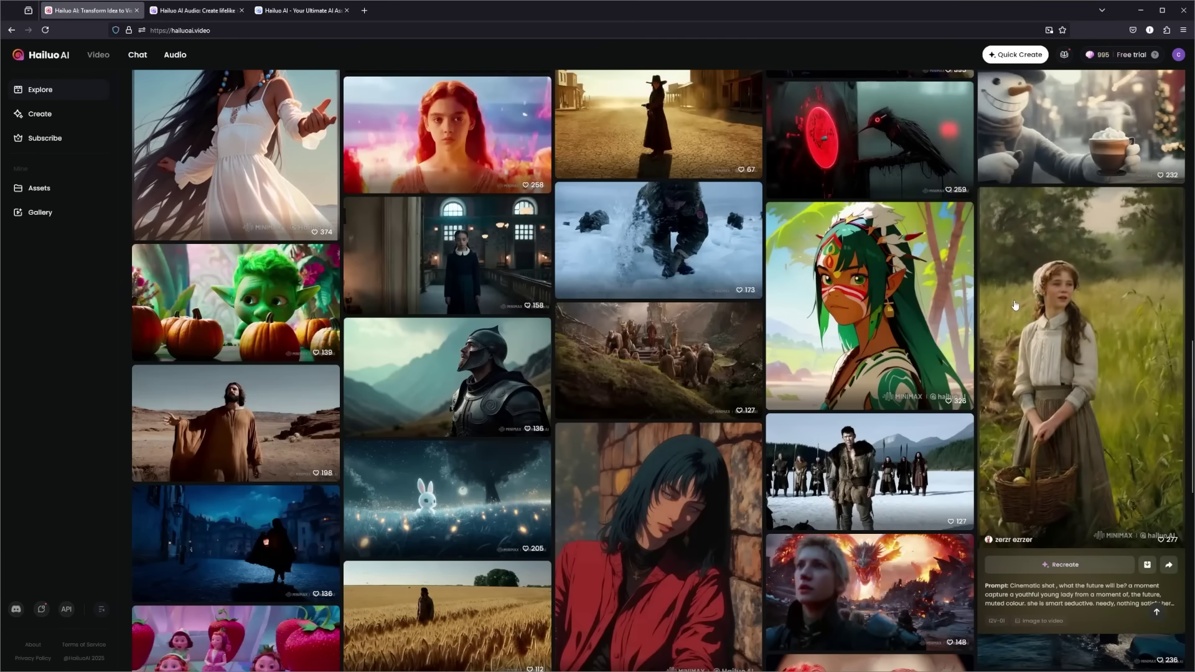
scroll(1014, 305, "down", 3)
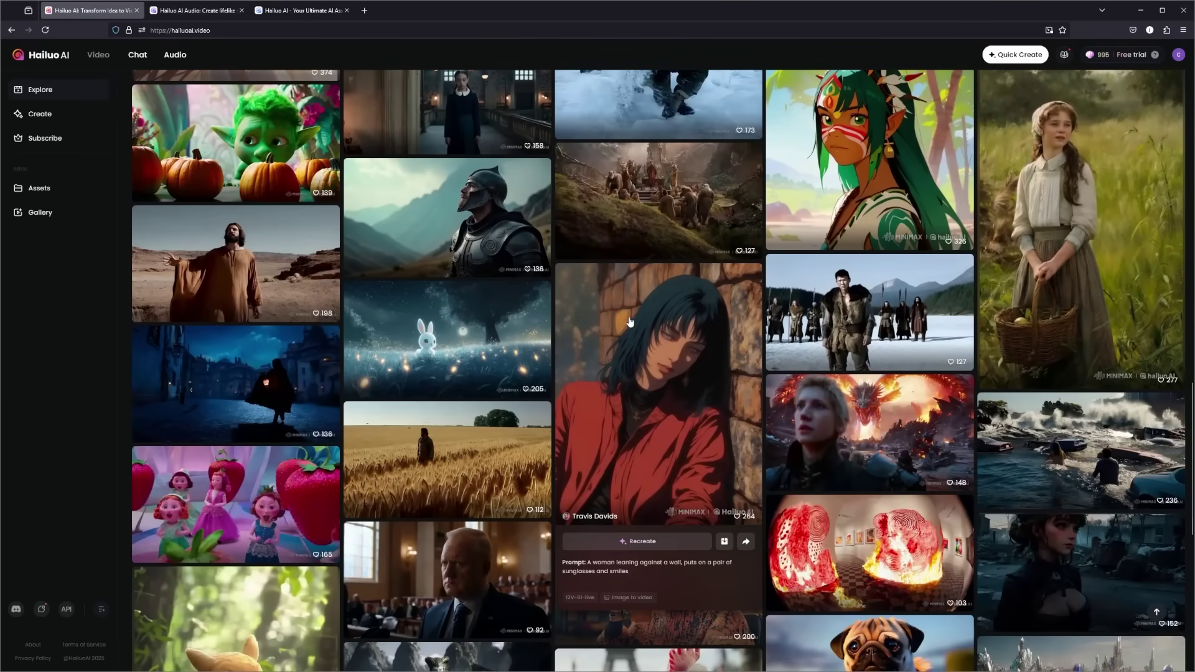
scroll(436, 386, "down", 3)
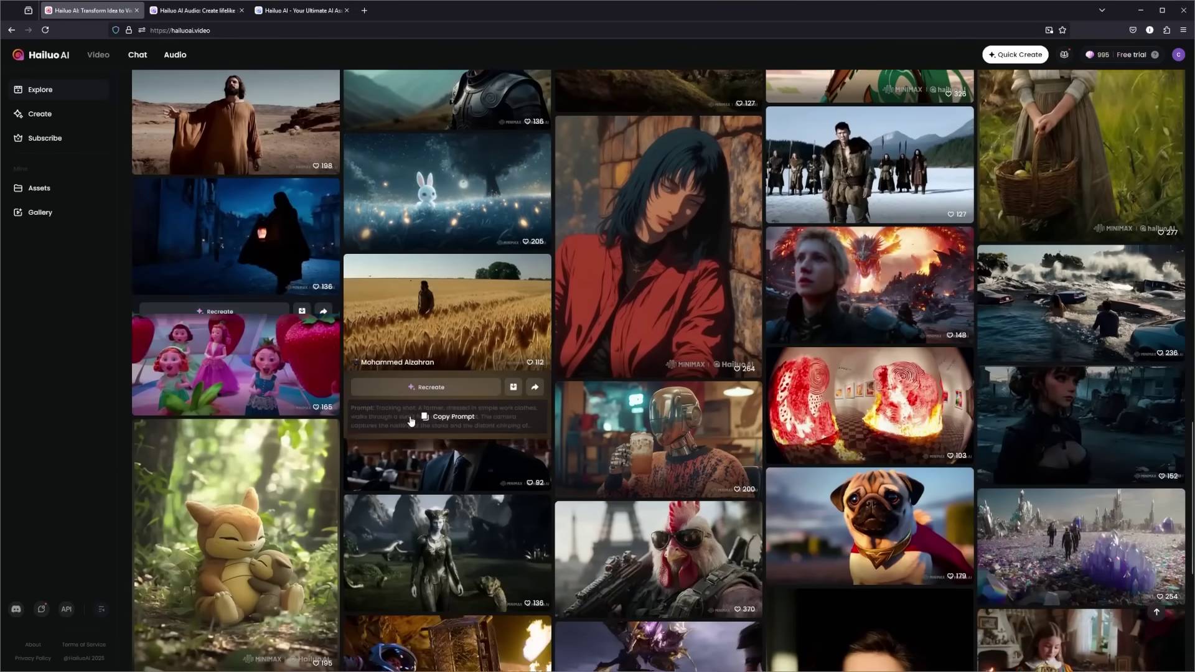